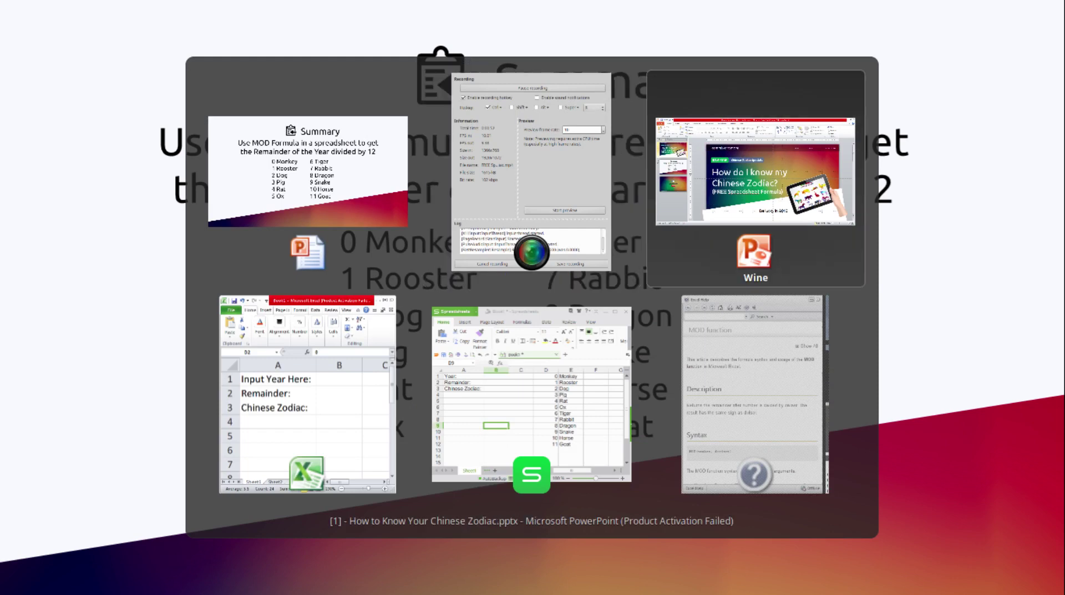
# Bring the zodiac workbook up full screen in Excel and clear the table's copy marquee
pyautogui.hotkey('alt', 'Tab')
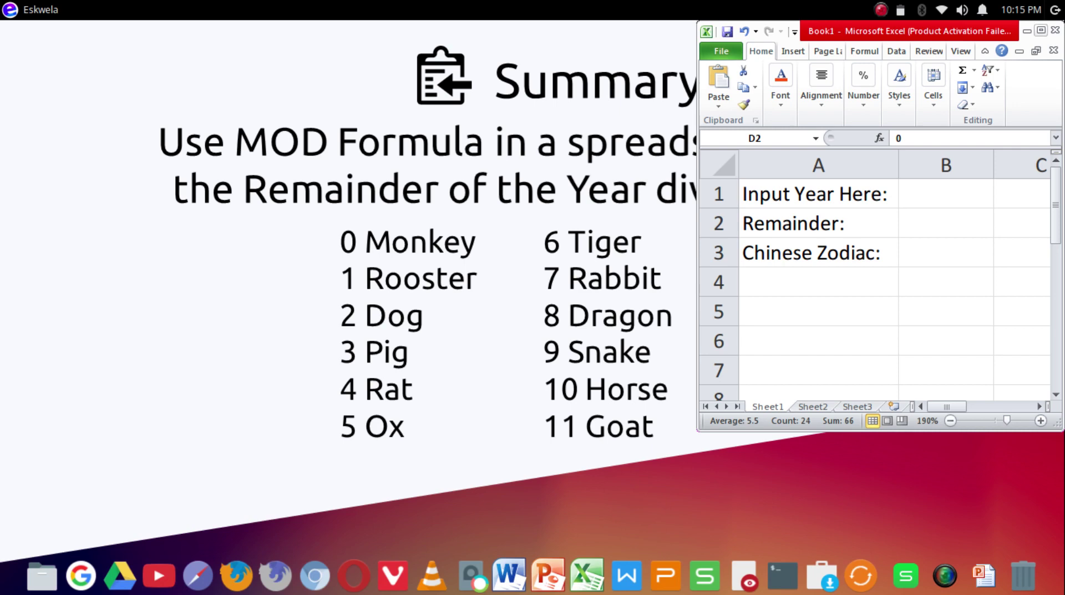
pyautogui.click(1041, 30)
pyautogui.click(115, 50)
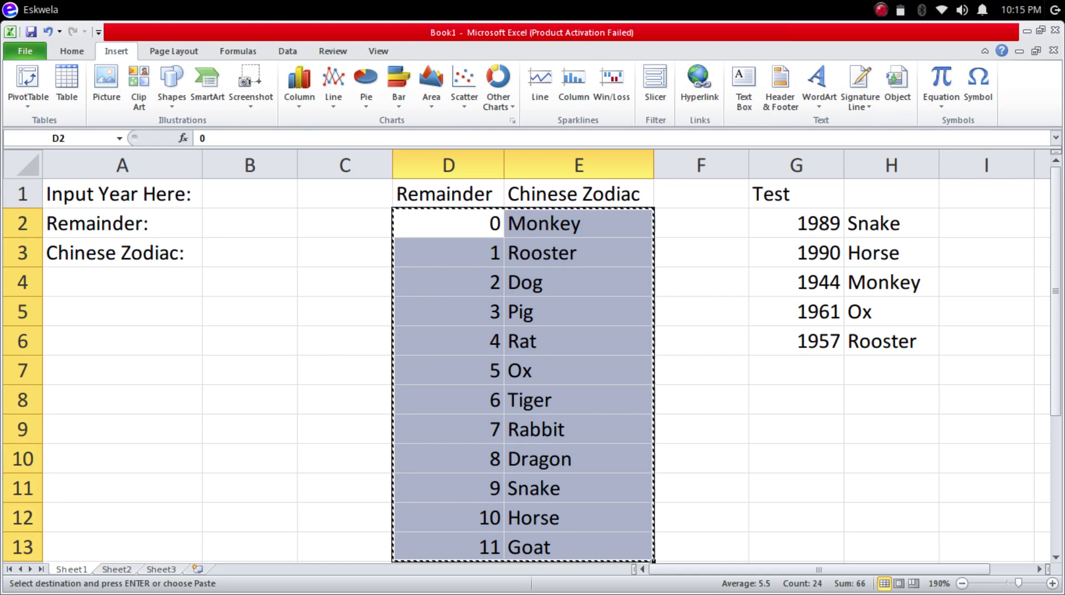
pyautogui.click(701, 340)
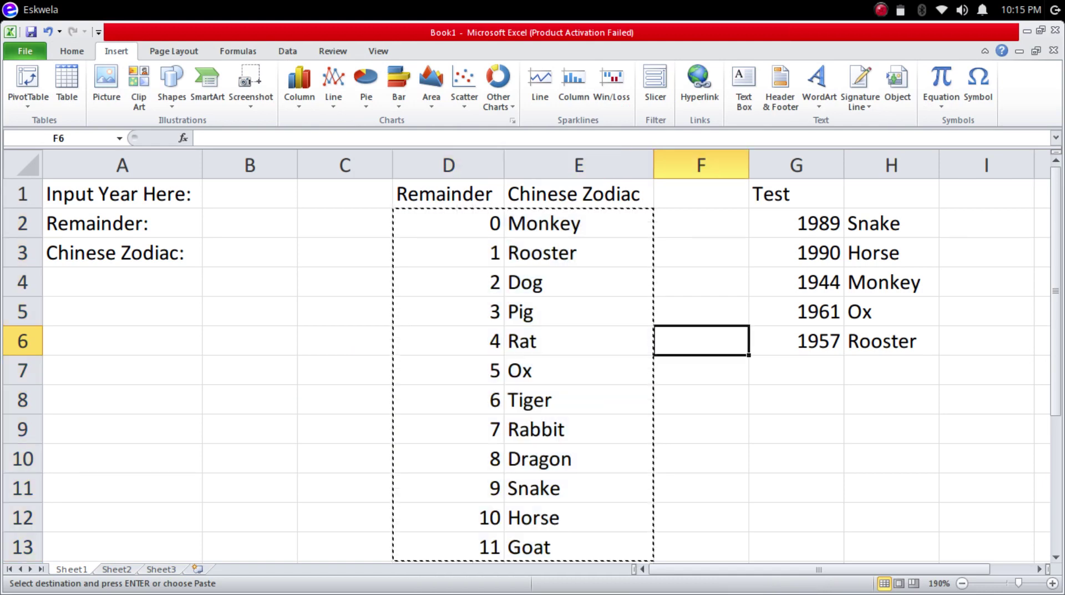
pyautogui.press('Escape')
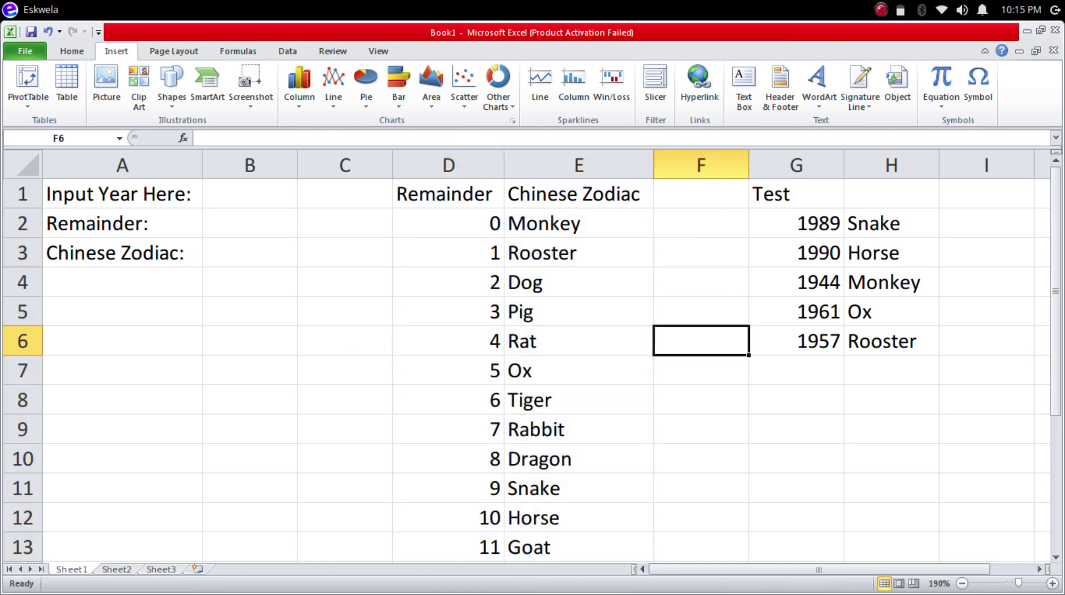
# Walk through the 0–11 lookup table and input cells B1–B3, ending on B2
pyautogui.click(449, 223)
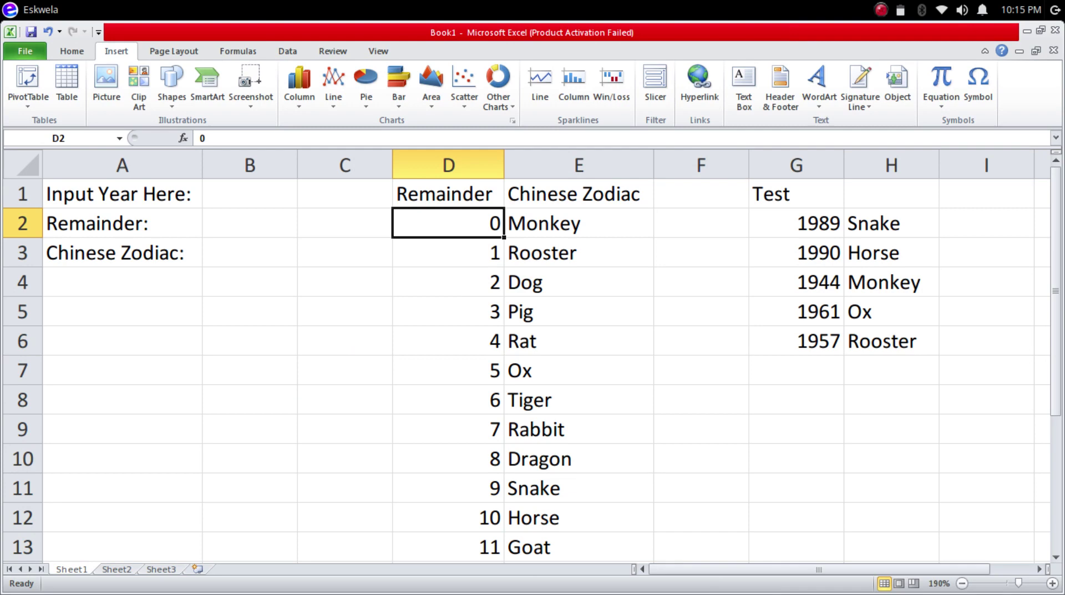
pyautogui.press('Right')
pyautogui.press('Down')
pyautogui.press('Down')
pyautogui.press('Down')
pyautogui.press('Down')
pyautogui.press('Down')
pyautogui.press('Down')
pyautogui.press('Down')
pyautogui.press('Down')
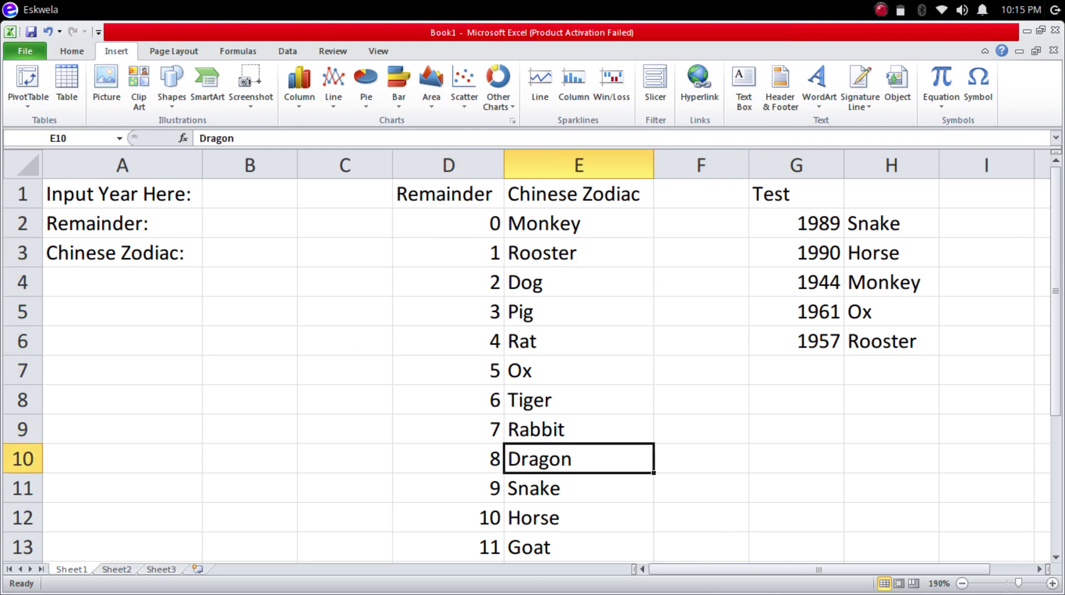
pyautogui.press('Down')
pyautogui.press('Down')
pyautogui.press('Down')
pyautogui.press('Up')
pyautogui.press('Left')
pyautogui.press('Left')
pyautogui.press('Left')
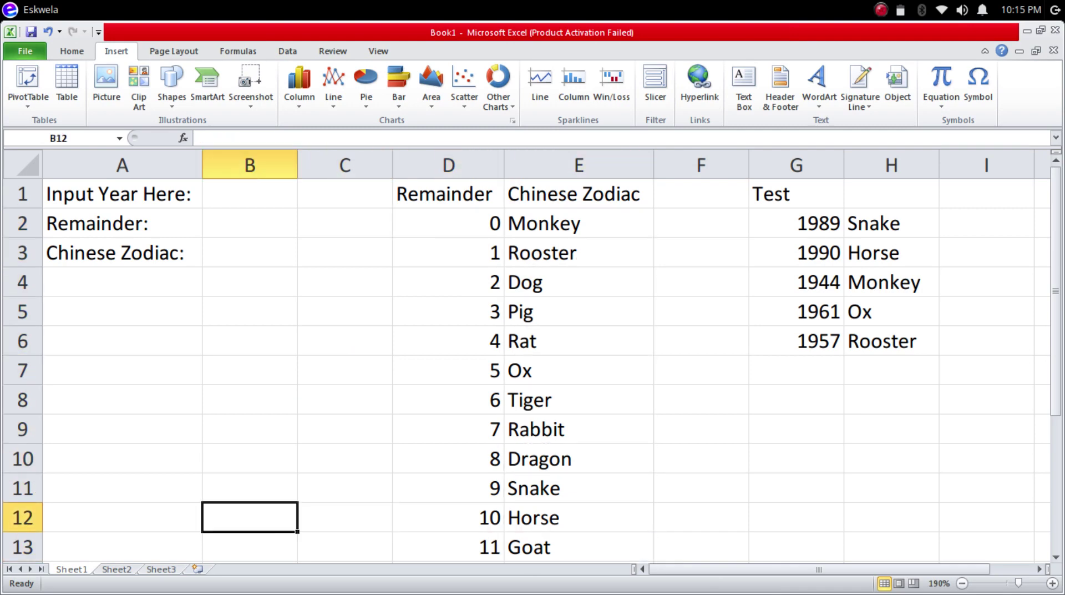
pyautogui.press('Left')
pyautogui.press('Up')
pyautogui.press('Up')
pyautogui.press('Up')
pyautogui.press('Up')
pyautogui.press('Up')
pyautogui.press('Up')
pyautogui.press('Up')
pyautogui.press('Up')
pyautogui.press('Up')
pyautogui.press('Up')
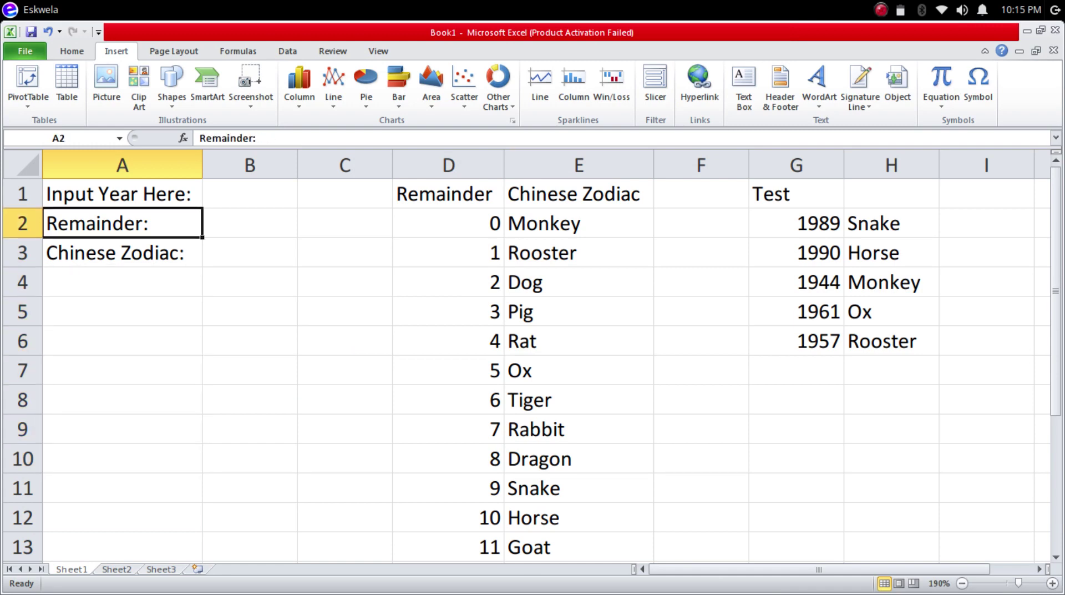
pyautogui.press('Up')
pyautogui.press('Right')
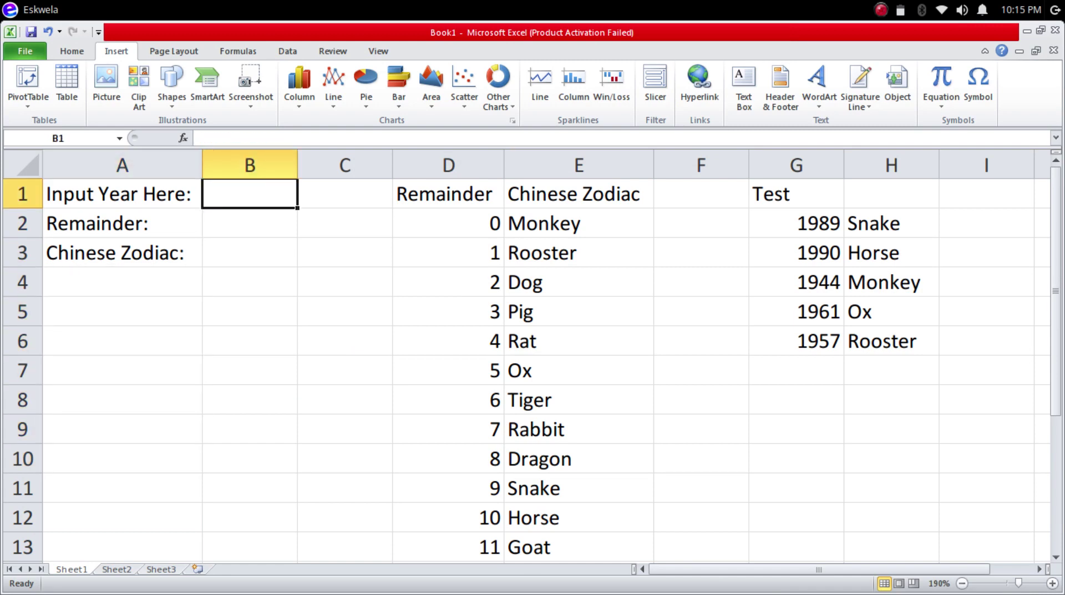
pyautogui.press('Down')
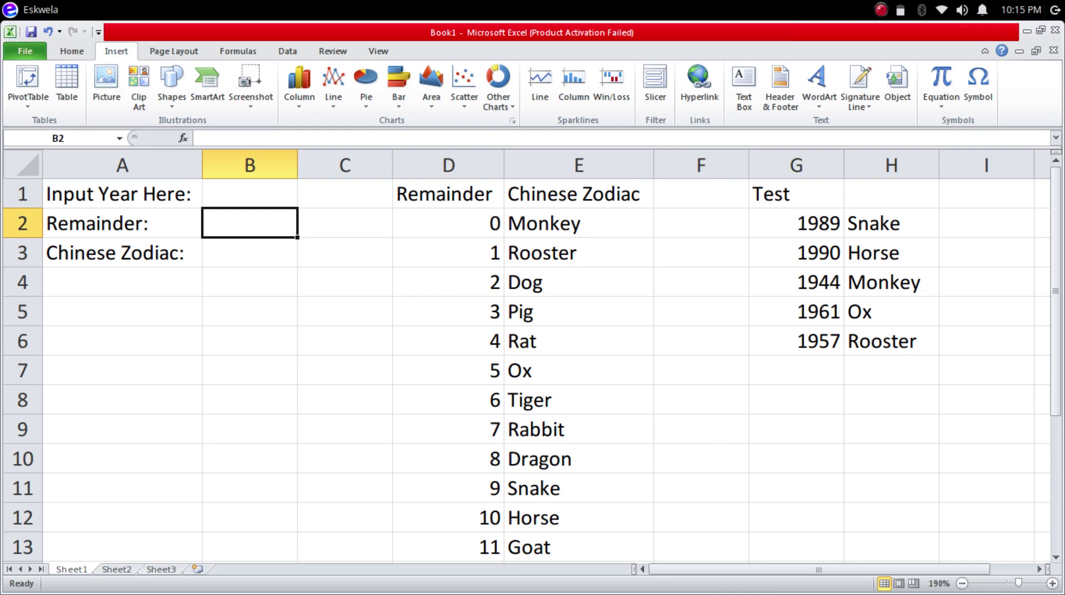
pyautogui.press('Down')
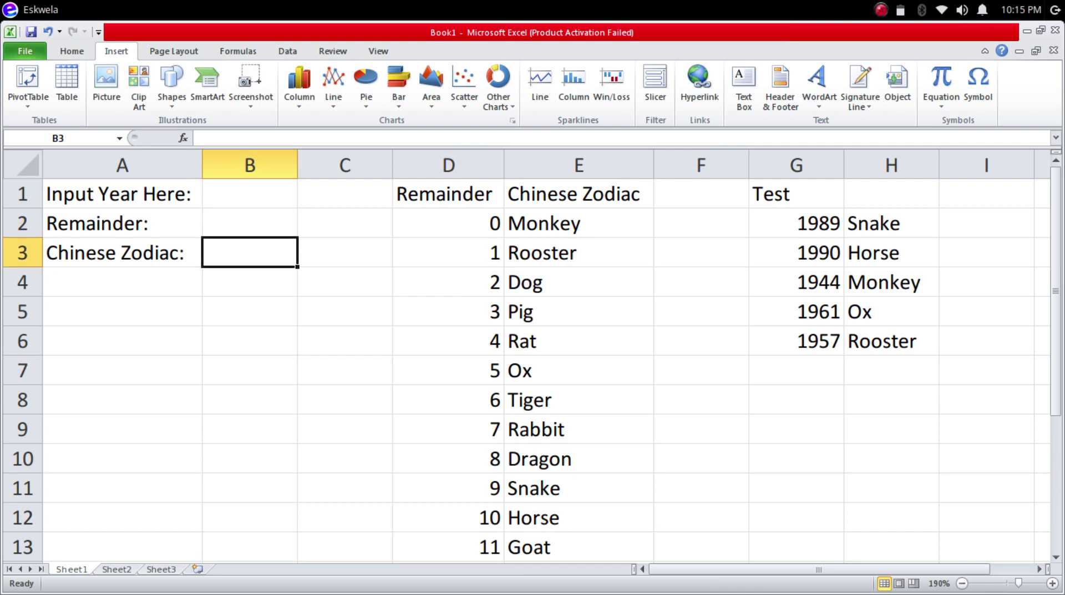
pyautogui.press('Up')
pyautogui.press('Up')
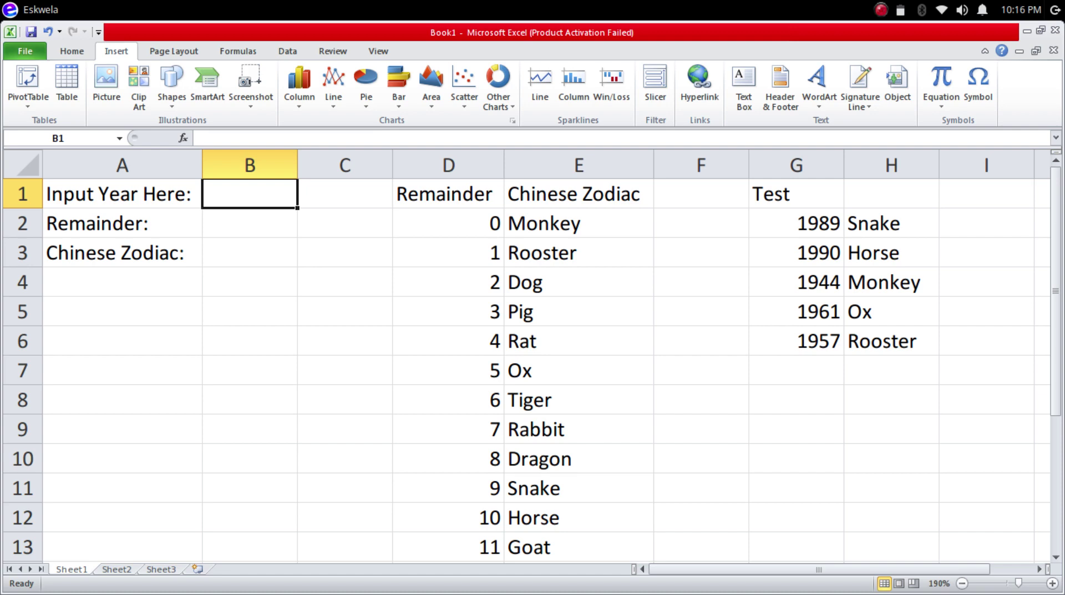
pyautogui.press('Down')
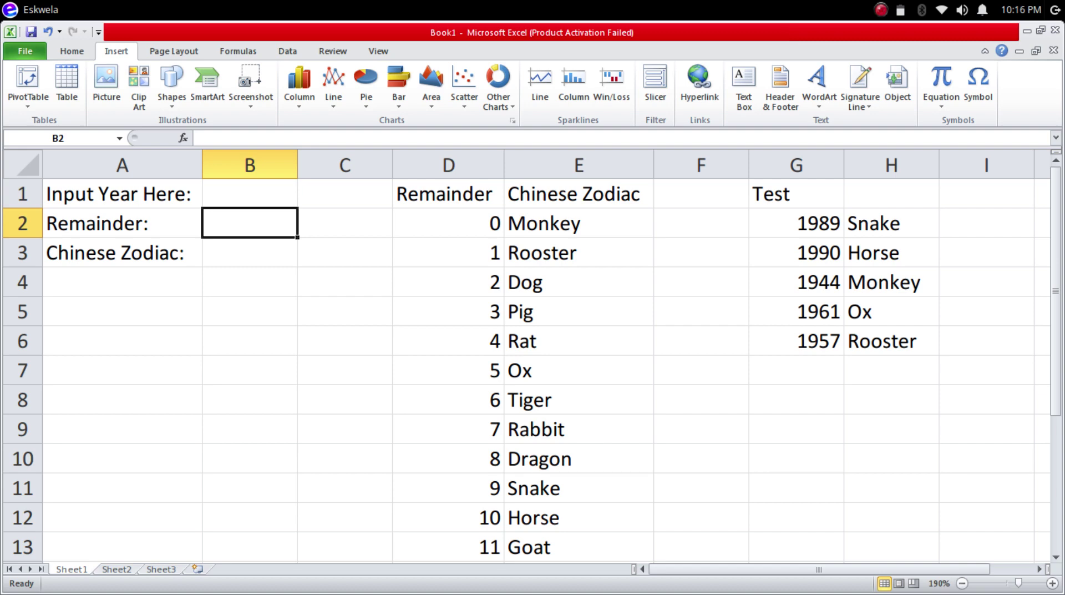
# Enter =MOD(B1,12) in B2 to compute the year's remainder
pyautogui.write('=mod')
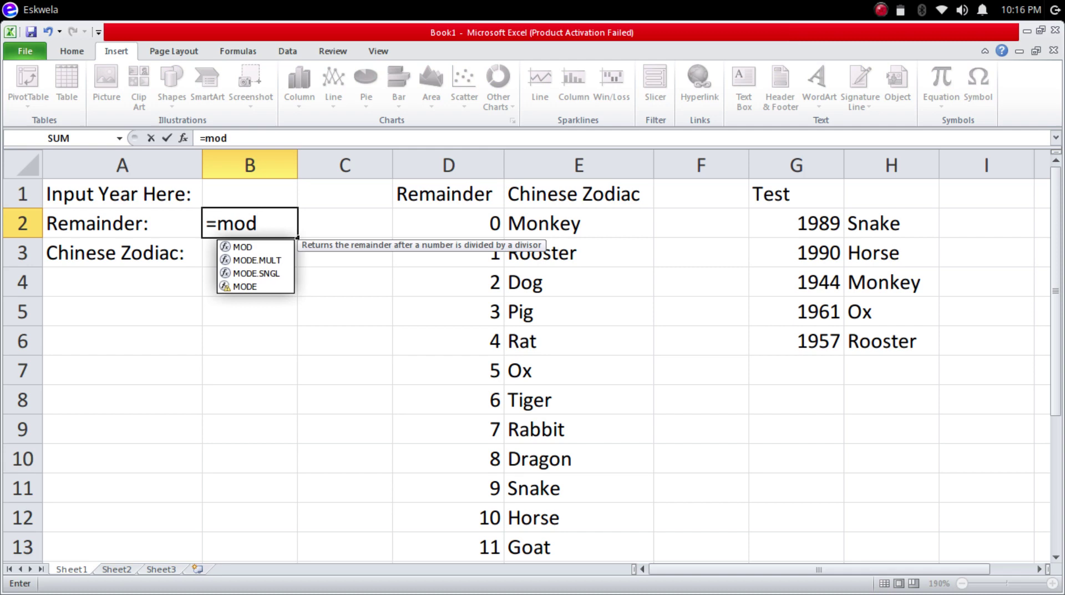
pyautogui.write('(')
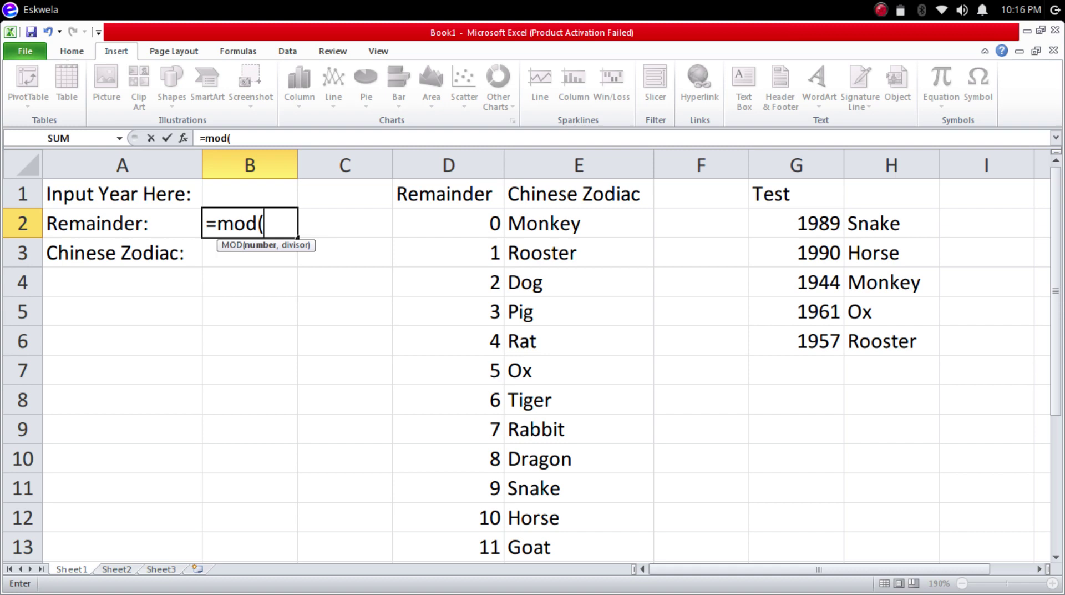
pyautogui.press('Up')
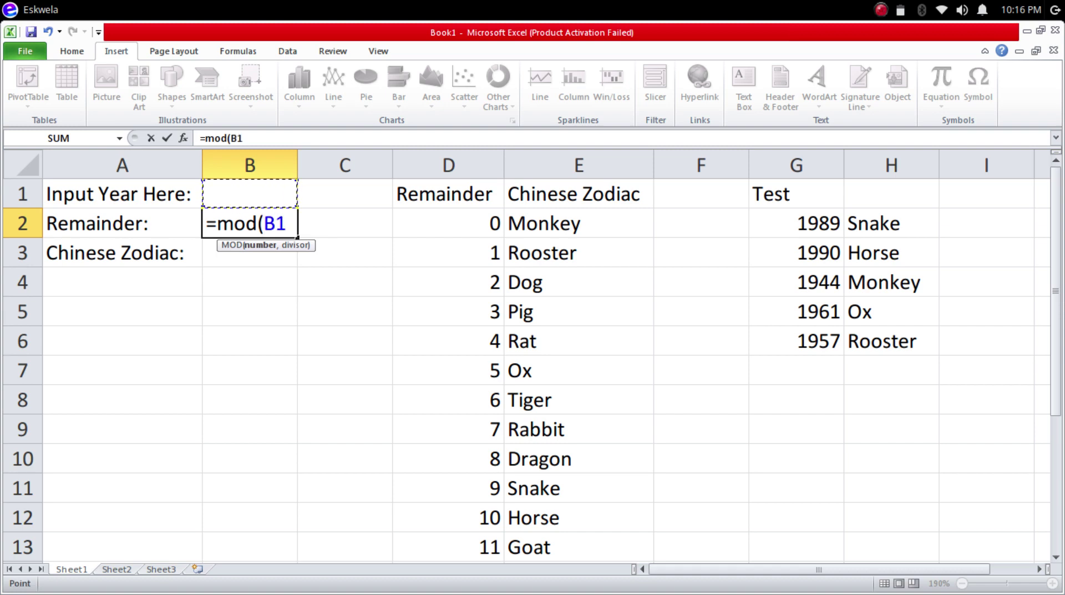
pyautogui.write(',12')
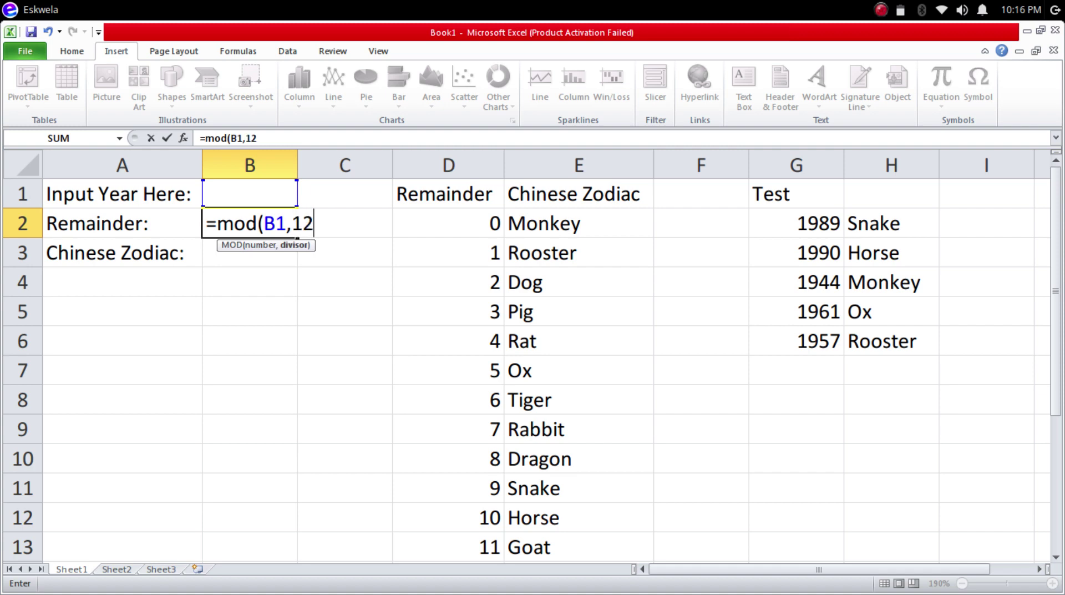
pyautogui.write(')')
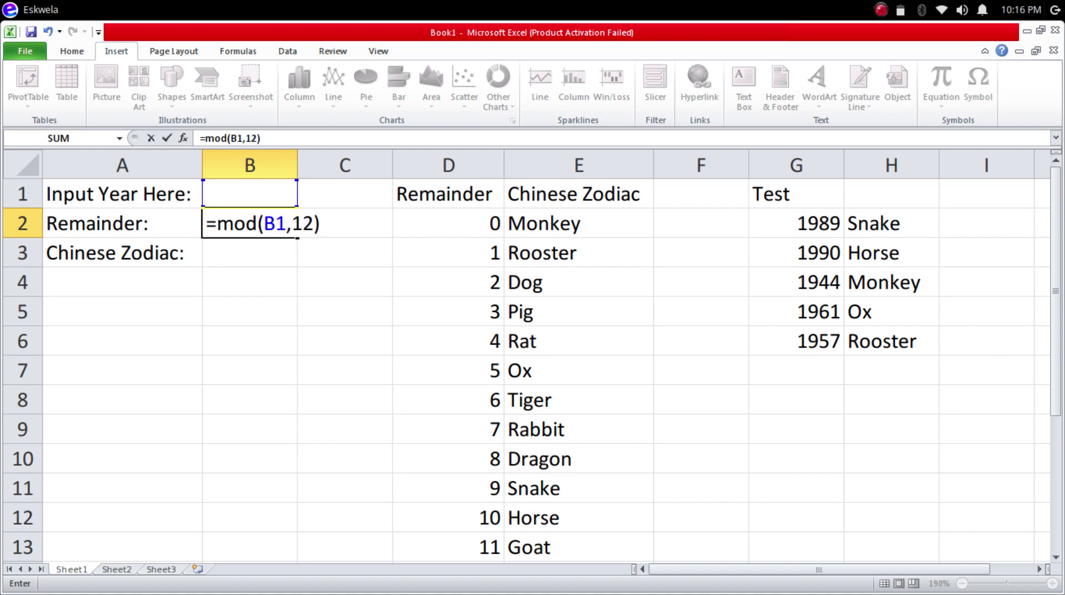
pyautogui.press('Return')
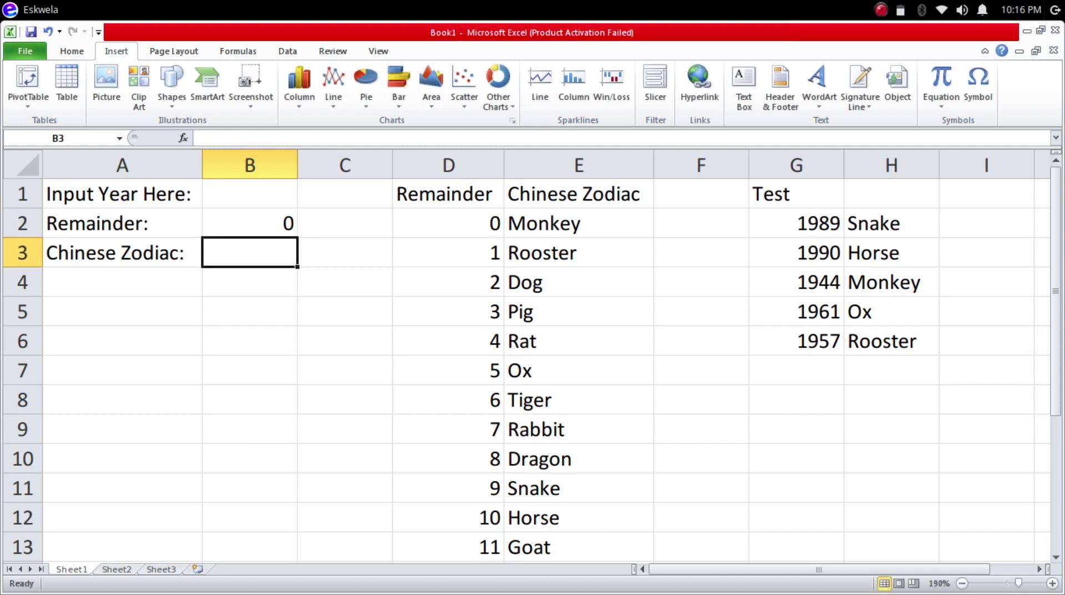
# Enter test year 1989 in B1, giving remainder 9
pyautogui.click(250, 194)
pyautogui.write('1989')
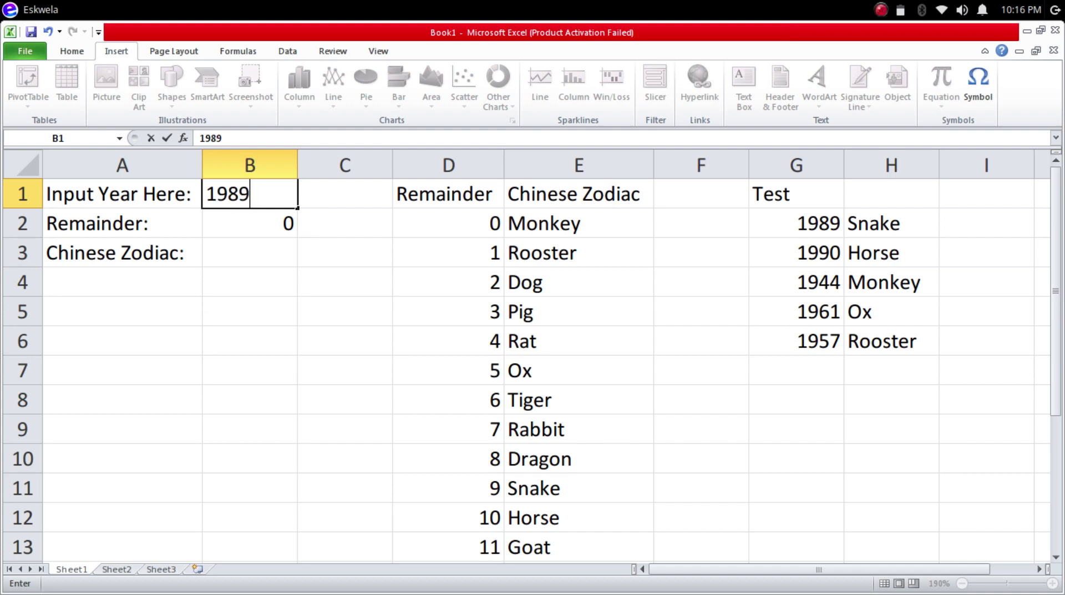
pyautogui.press('Return')
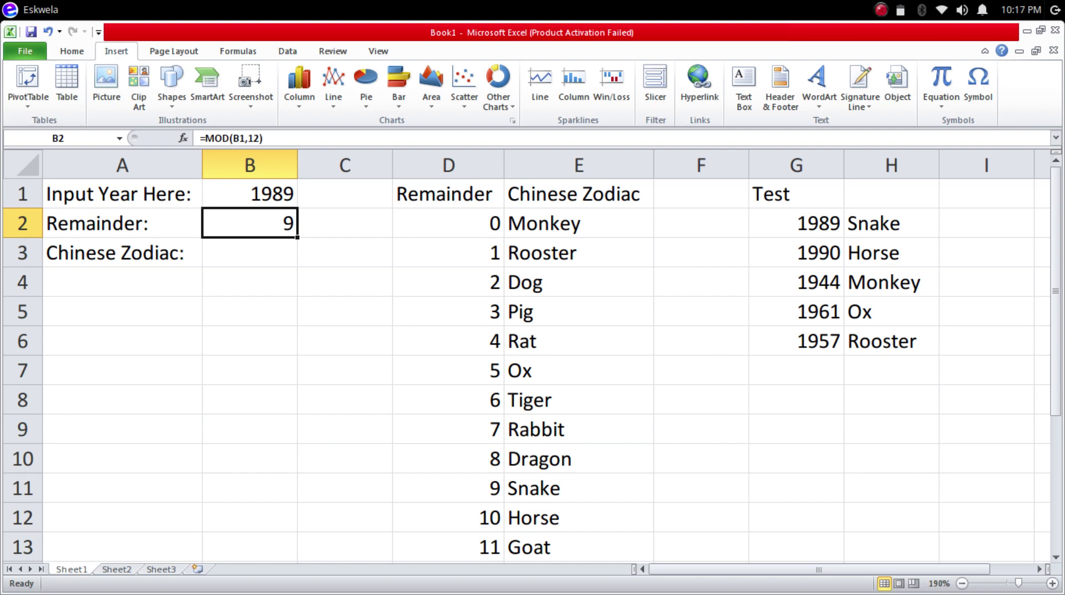
pyautogui.press('Down')
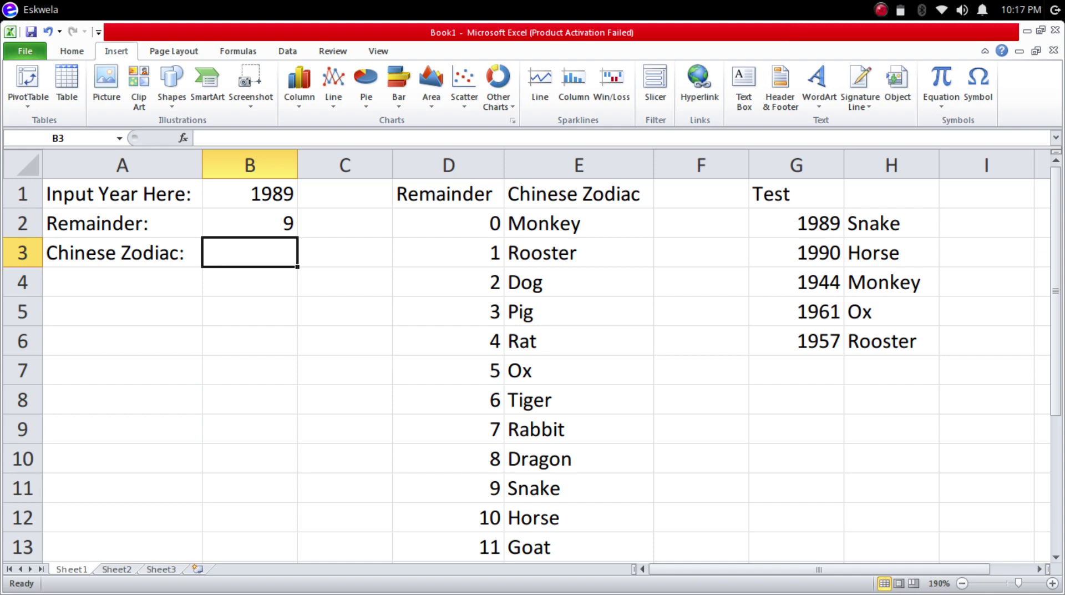
# Enter =VLOOKUP(B2,D2:E13,2) in B3, which returns Snake for 1989
pyautogui.write('=')
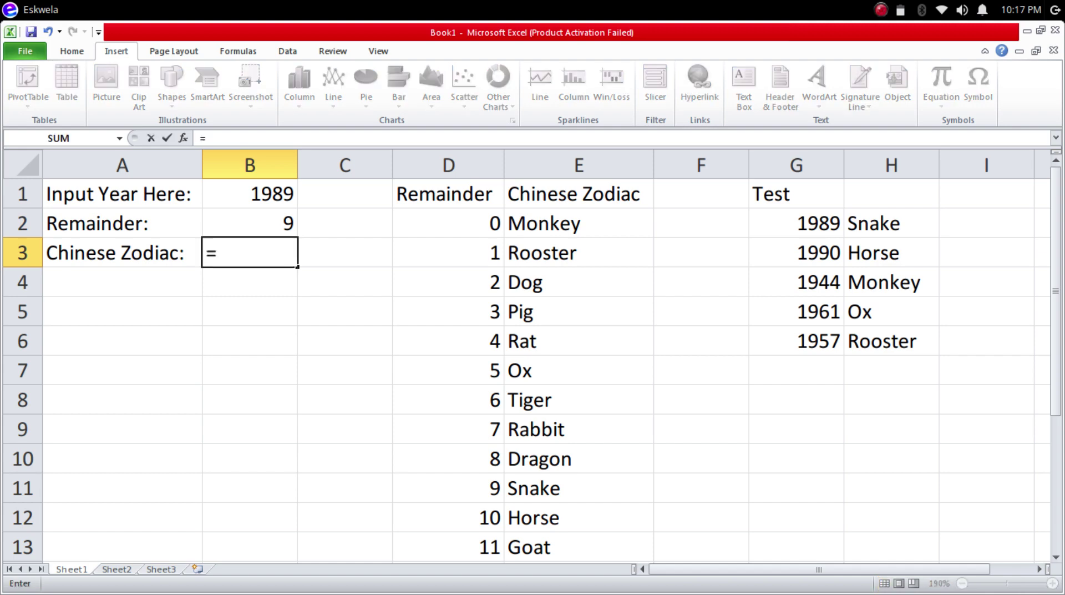
pyautogui.write('vlool')
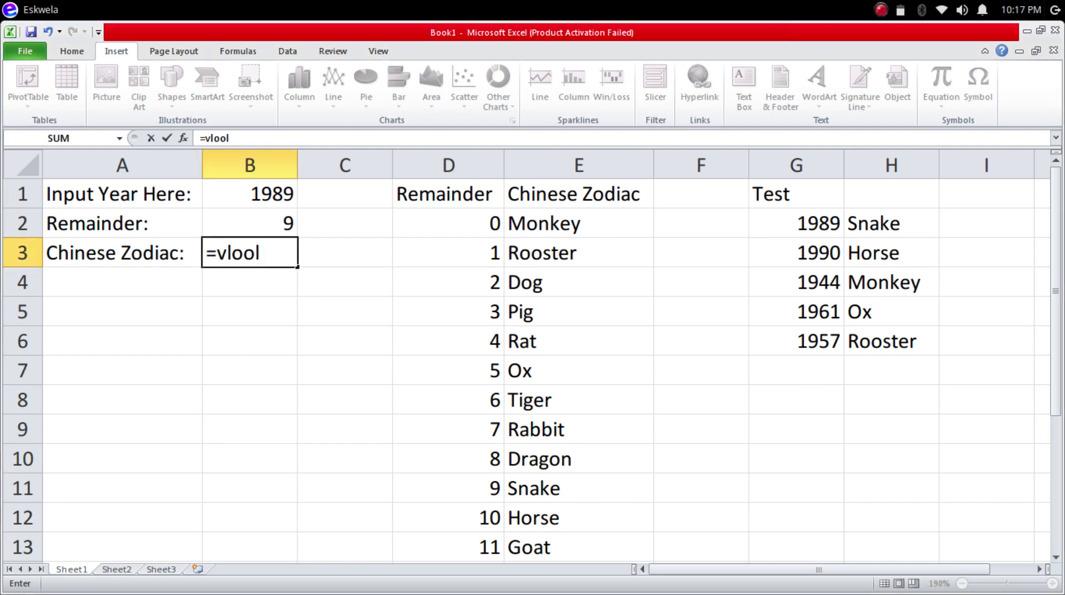
pyautogui.press('BackSpace')
pyautogui.write('k')
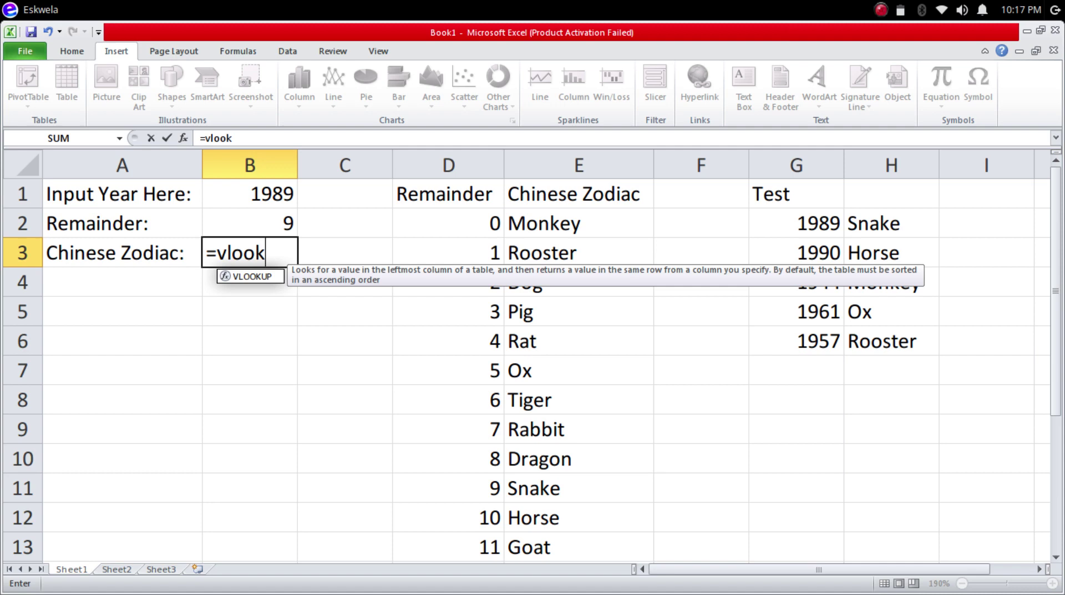
pyautogui.press('Tab')
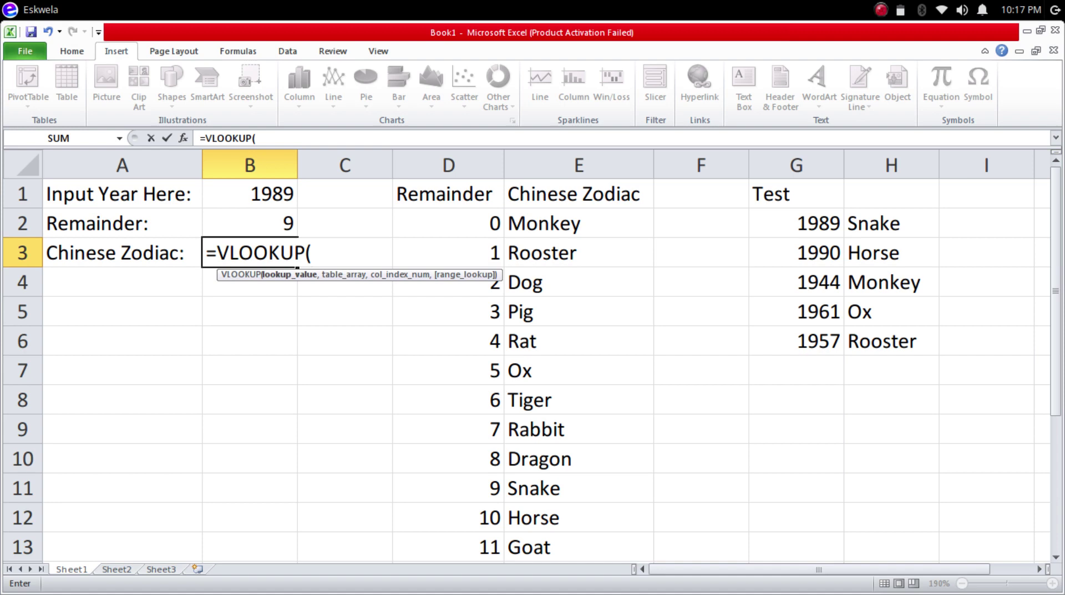
pyautogui.press('Up')
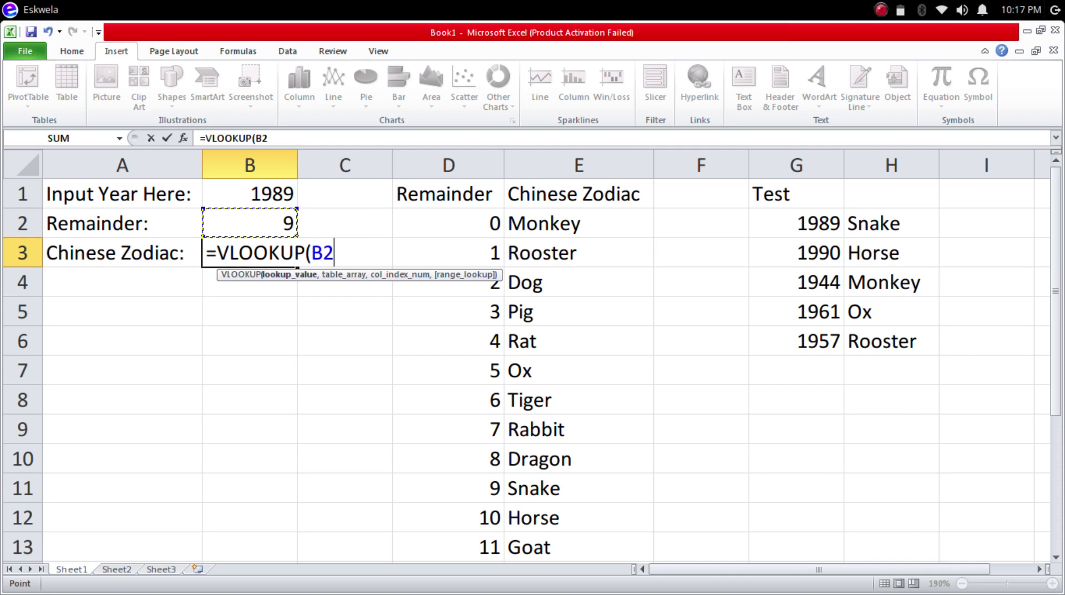
pyautogui.write(',')
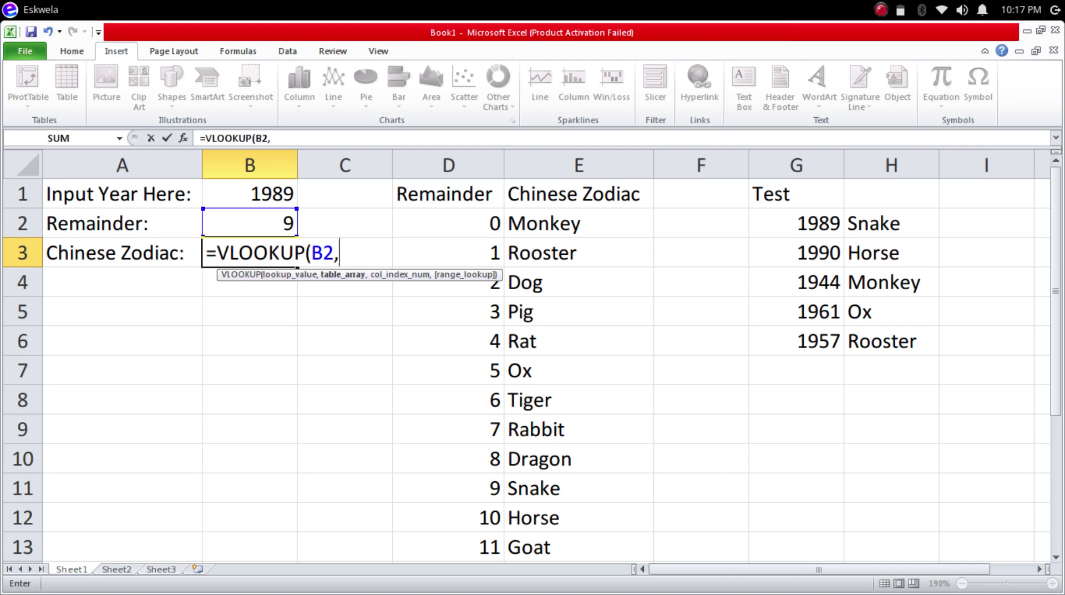
pyautogui.click(448, 222)
pyautogui.moveTo(448, 223); pyautogui.dragTo(610, 546)
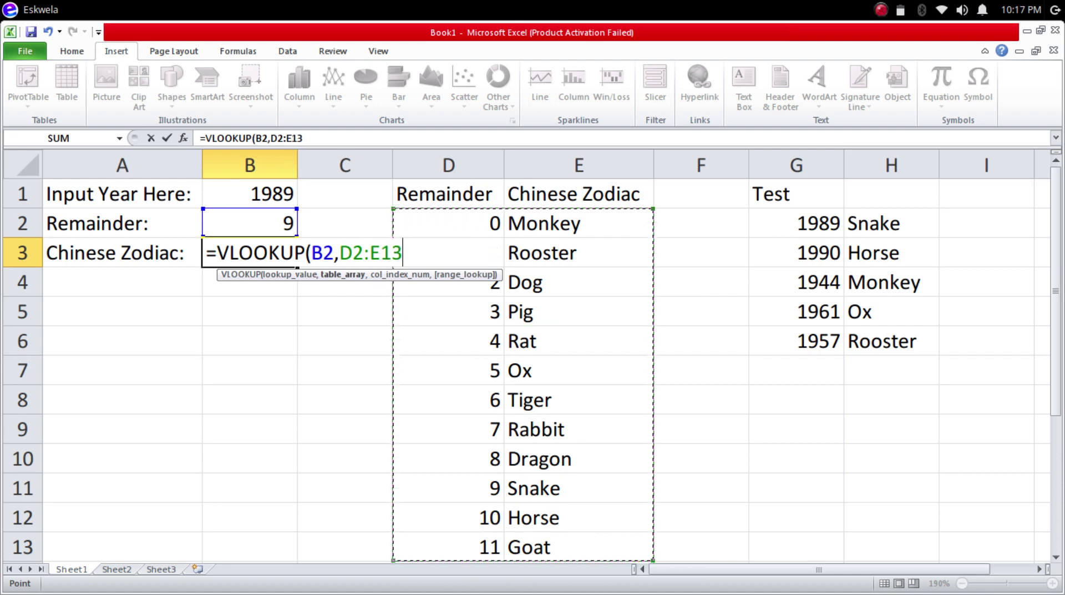
pyautogui.write(',')
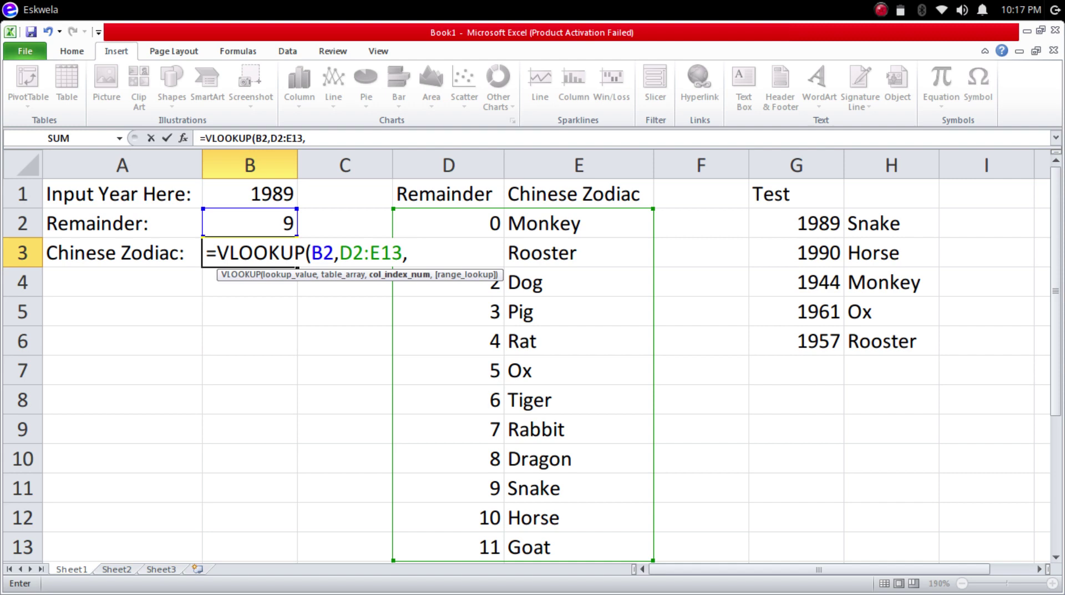
pyautogui.write('2)')
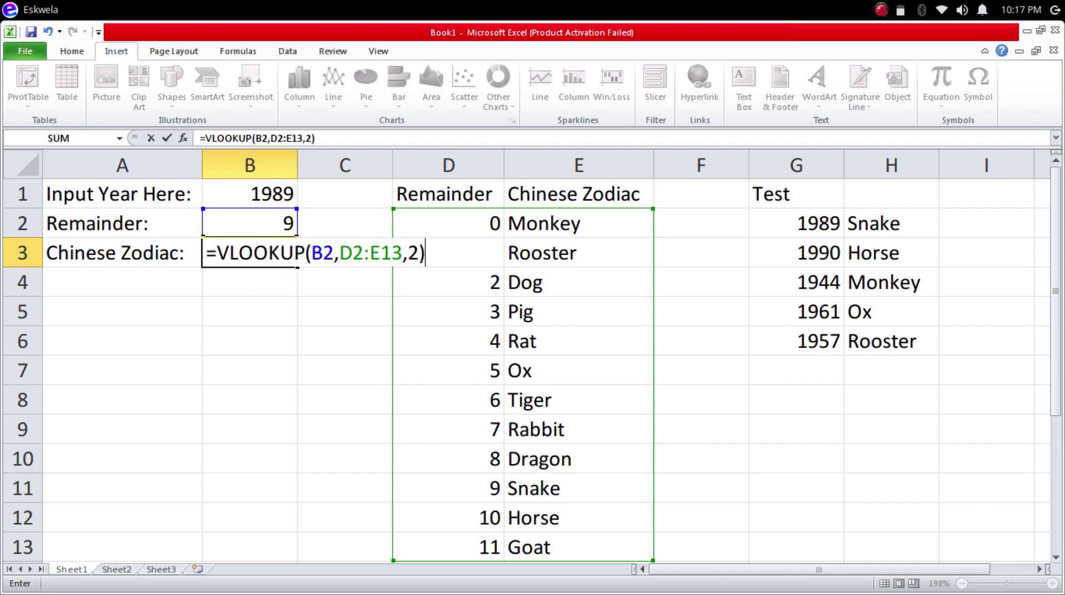
pyautogui.press('Return')
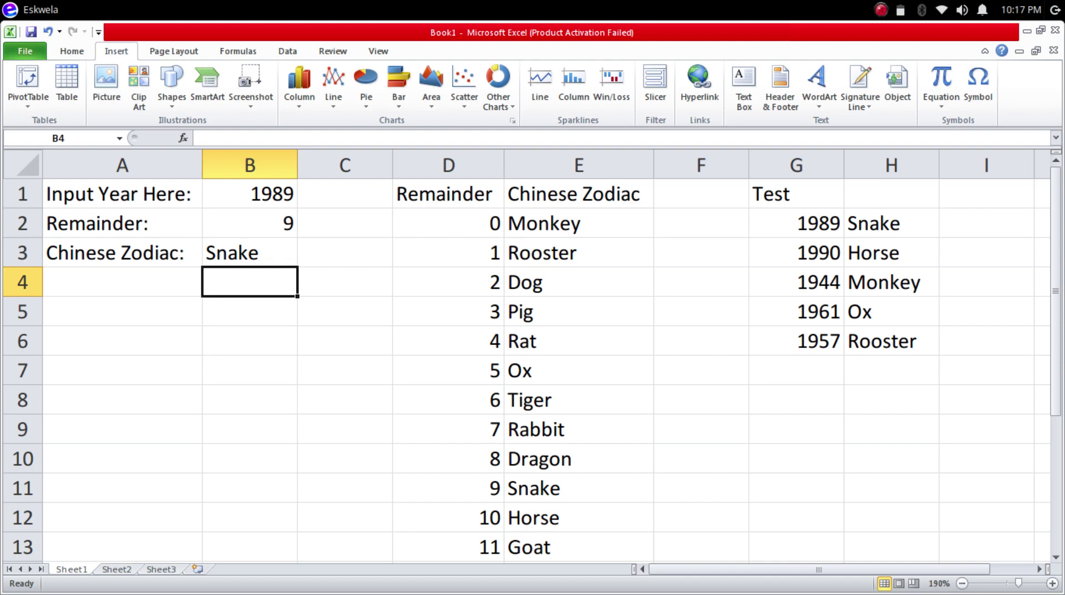
# Test years 1990 and 1944 in B1, giving Horse and Monkey
pyautogui.click(250, 193)
pyautogui.doubleClick(210, 137)
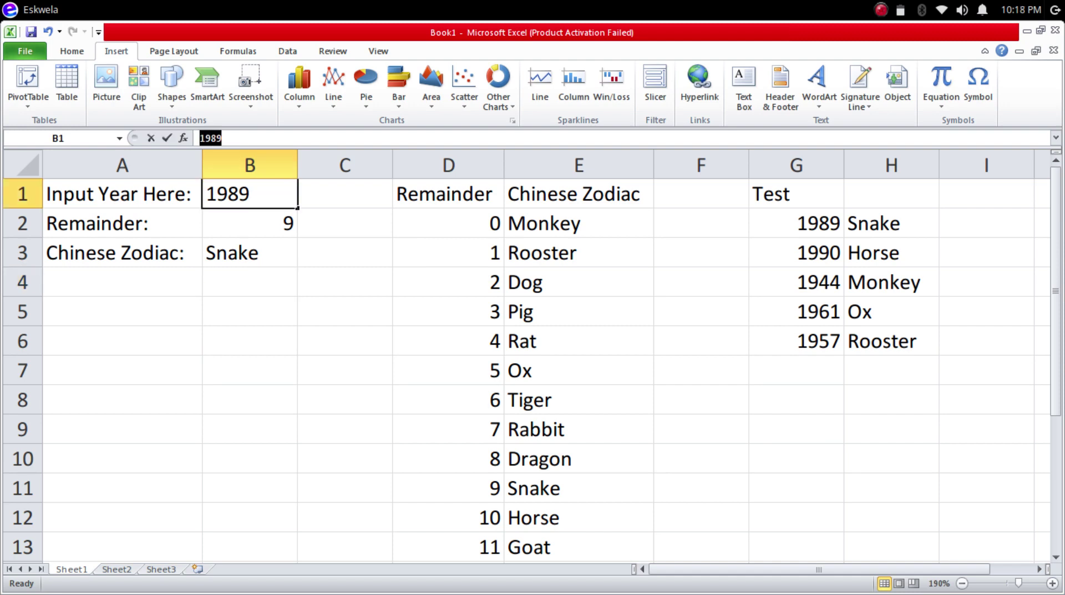
pyautogui.write('19')
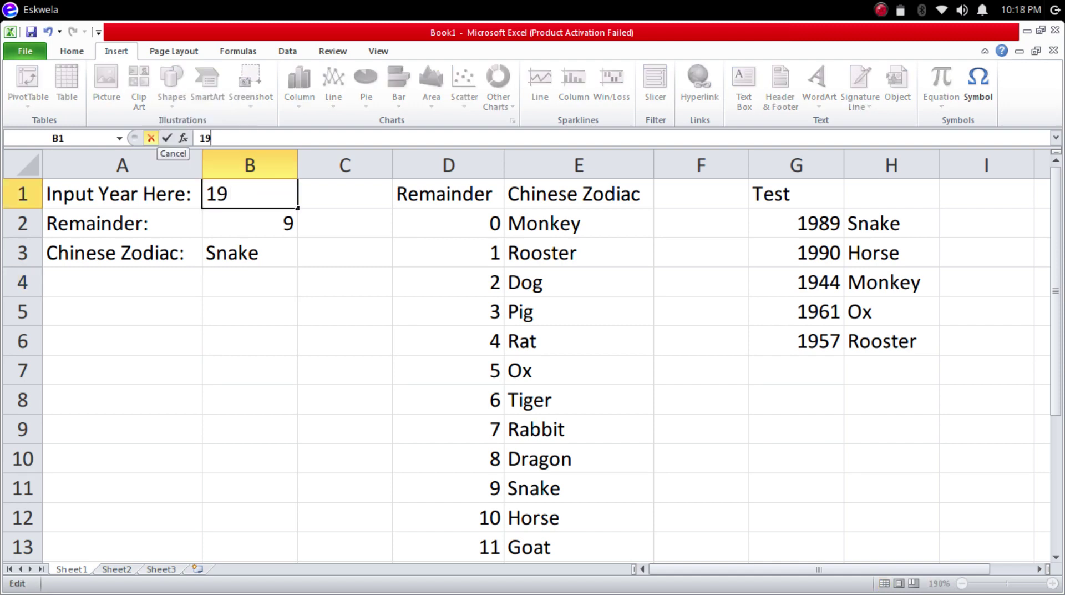
pyautogui.write('90')
pyautogui.press('Return')
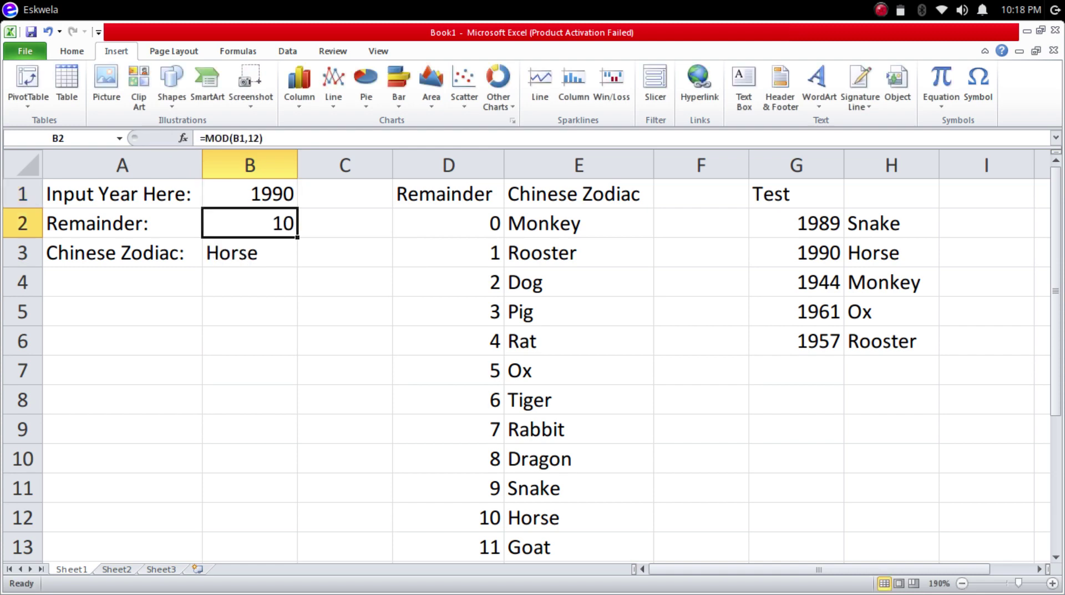
pyautogui.click(250, 193)
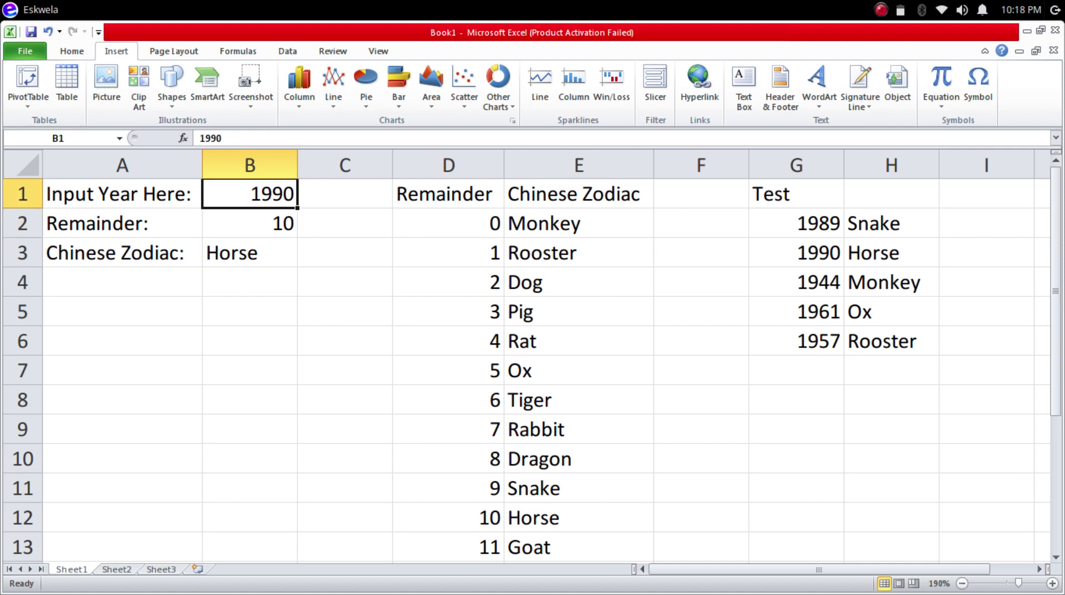
pyautogui.write('1944')
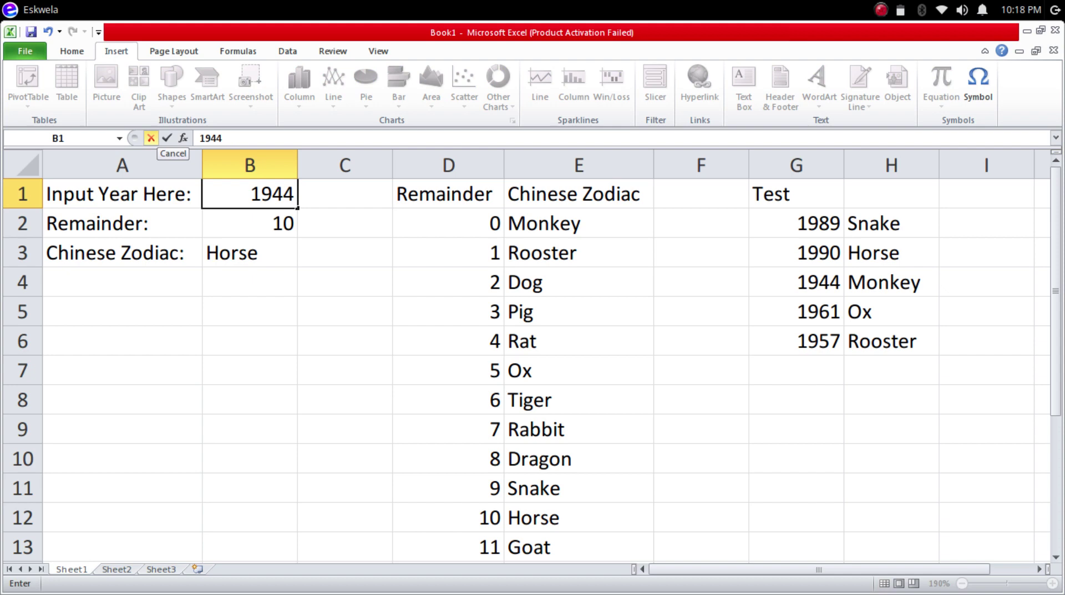
pyautogui.press('Return')
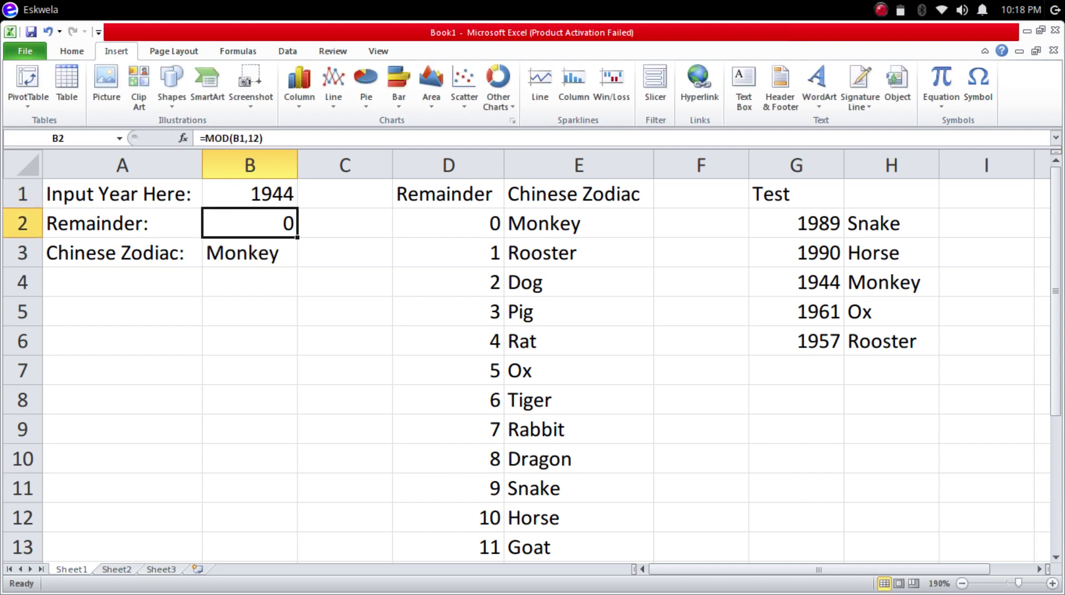
# Test years 1961 and 1957 in B1, giving Ox and Rooster
pyautogui.click(249, 193)
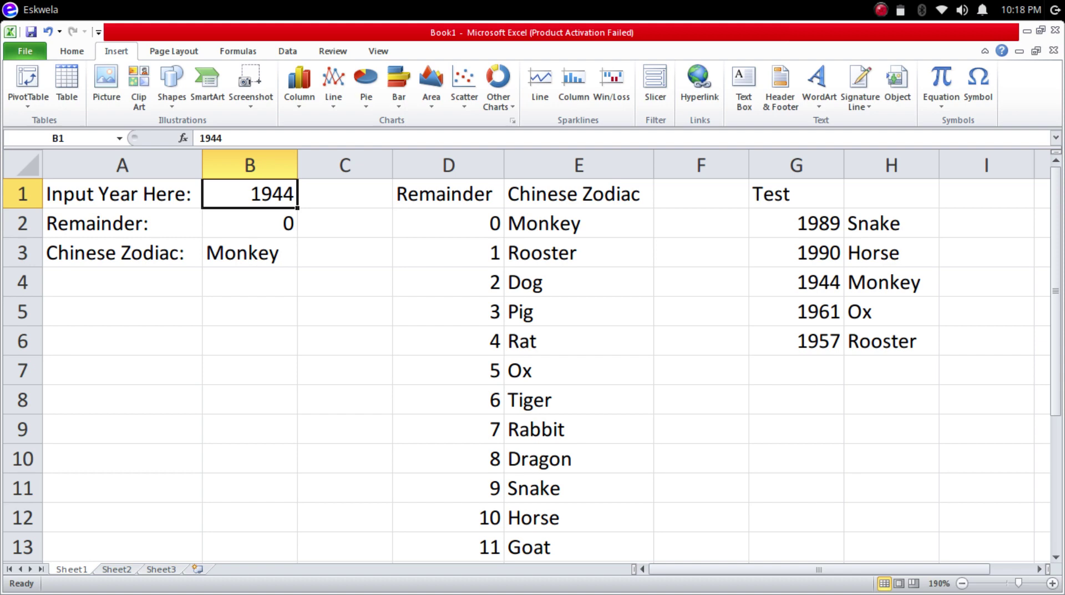
pyautogui.write('1961')
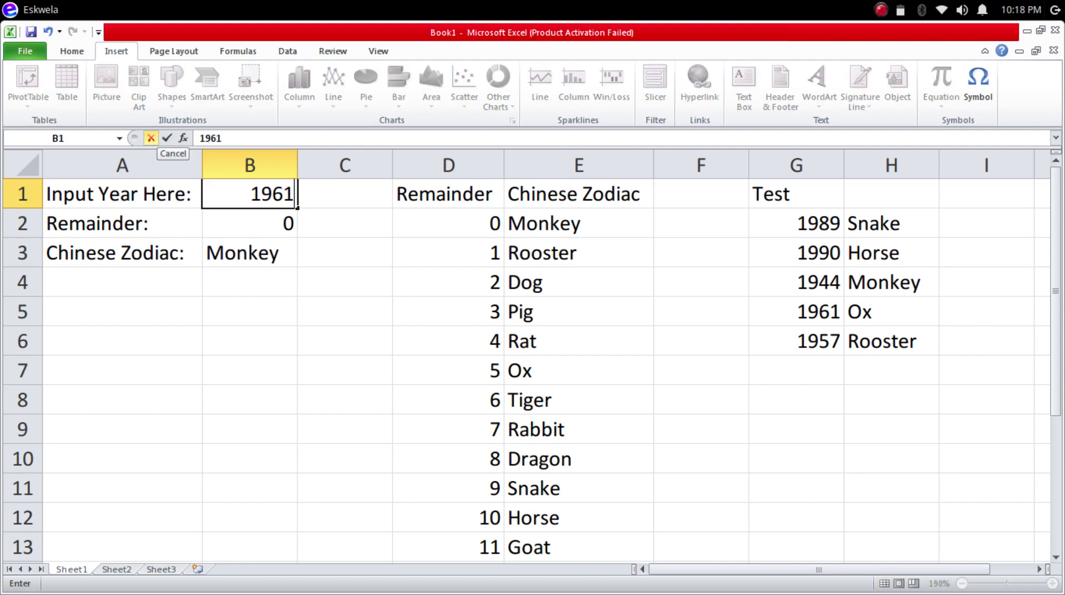
pyautogui.press('Return')
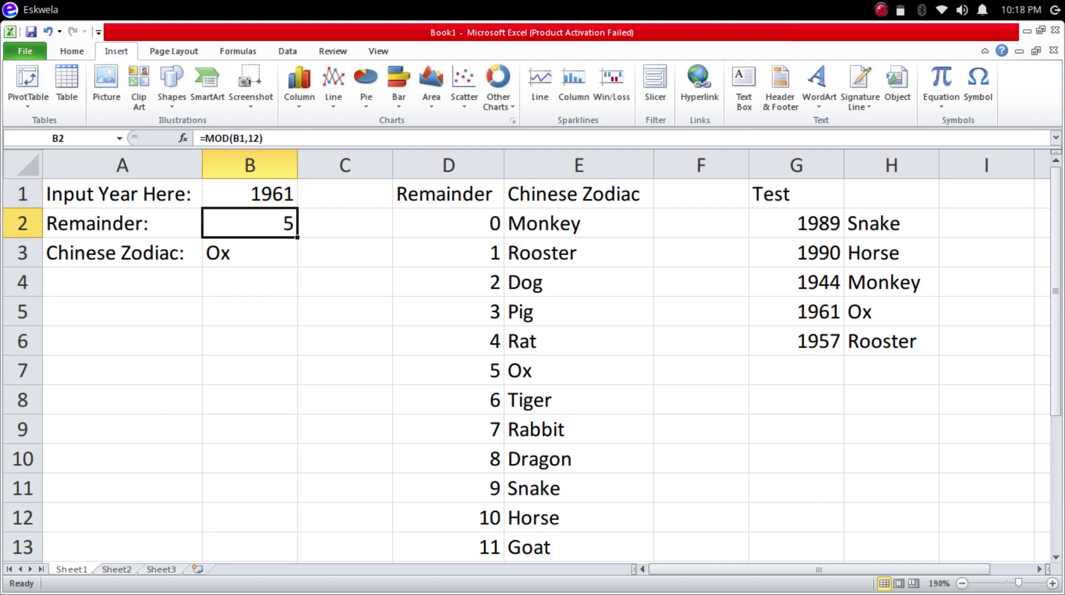
pyautogui.click(249, 193)
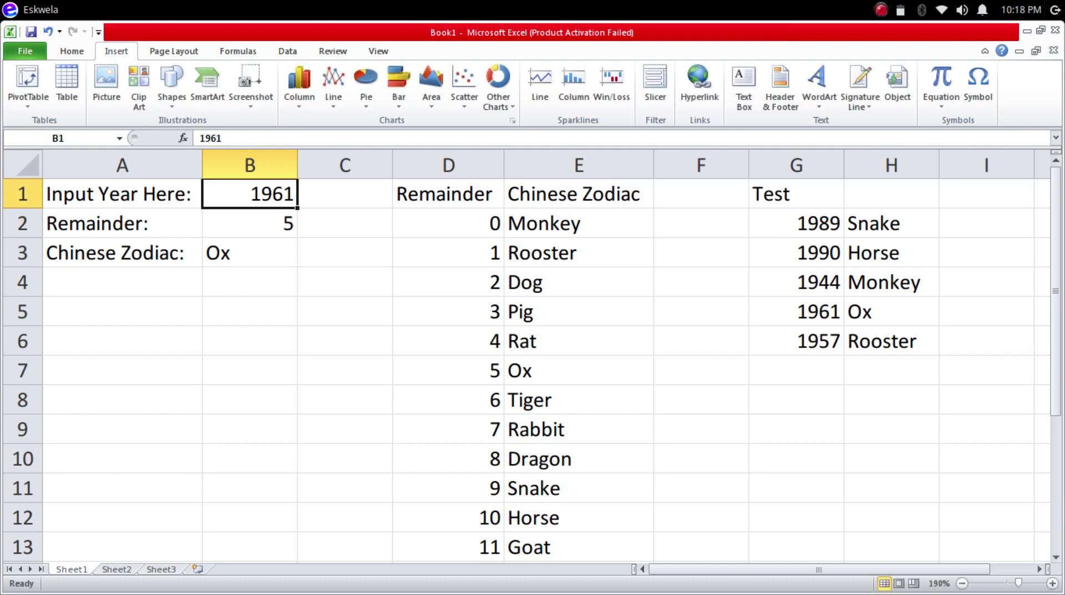
pyautogui.write('1957')
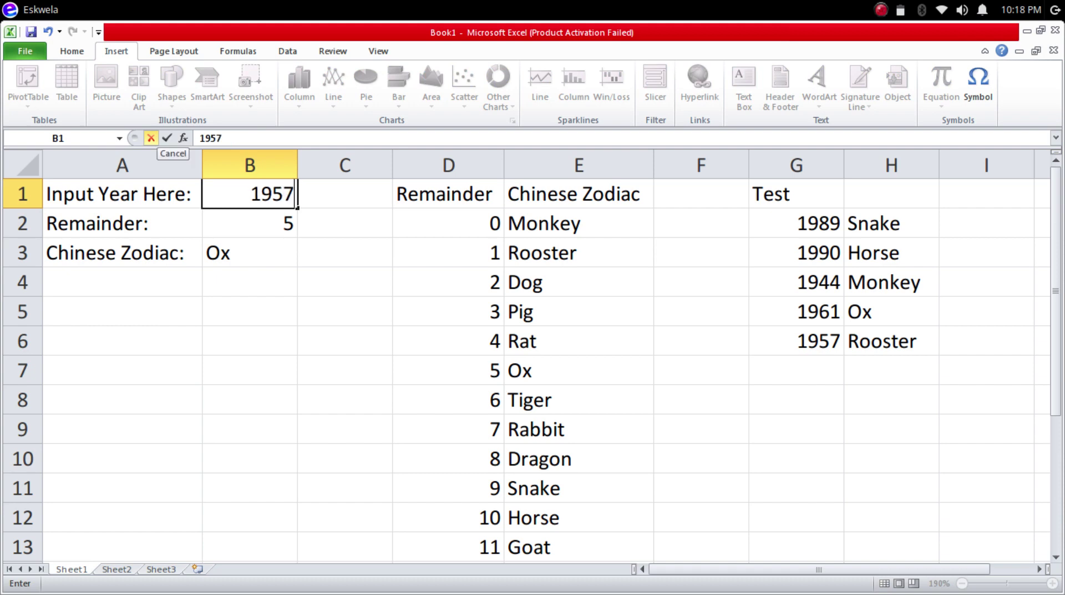
pyautogui.press('Return')
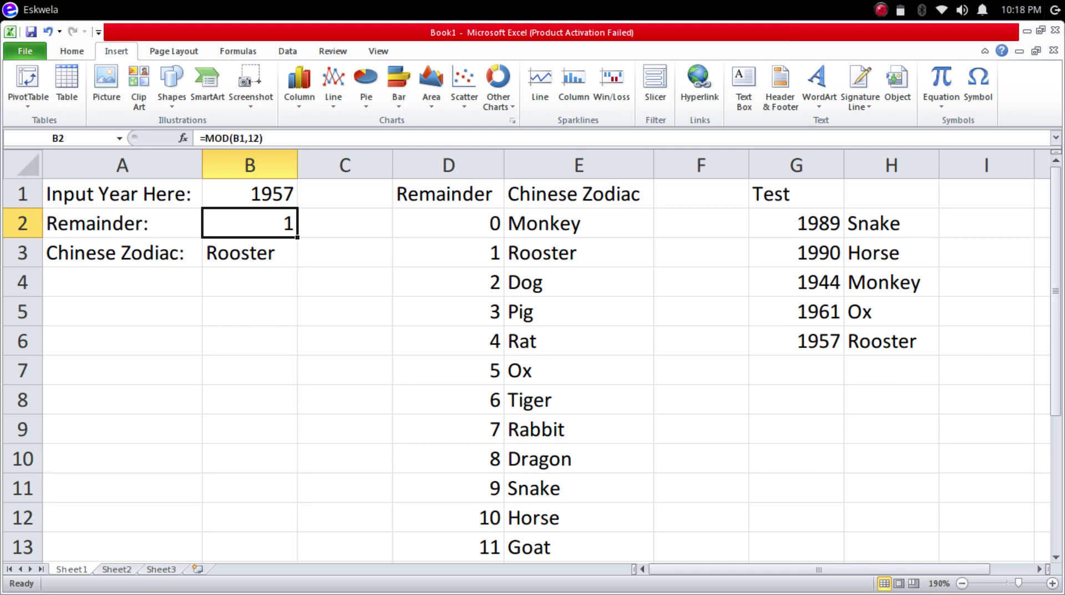
pyautogui.click(250, 193)
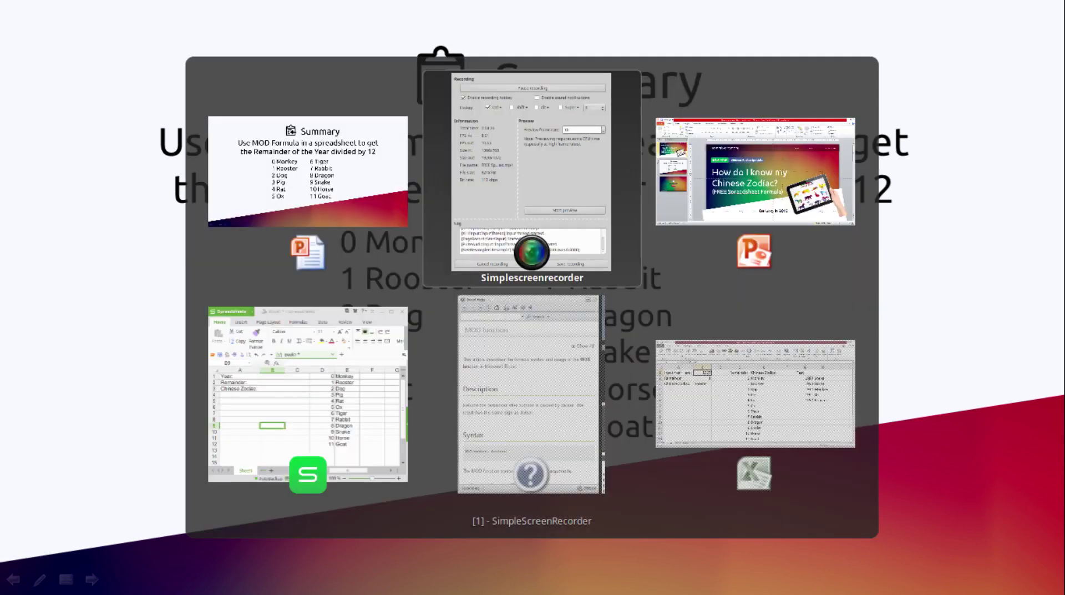
# Maximize the WPS Book1 workbook, zoom in, and review cells B1–B3
pyautogui.press('Tab')
pyautogui.press('Tab')
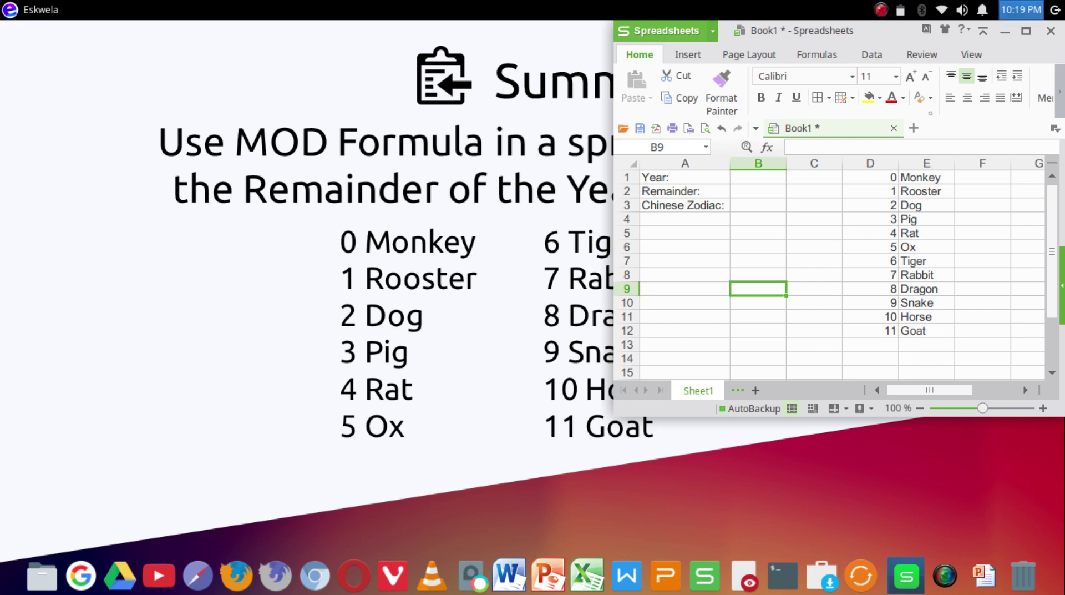
pyautogui.click(1025, 31)
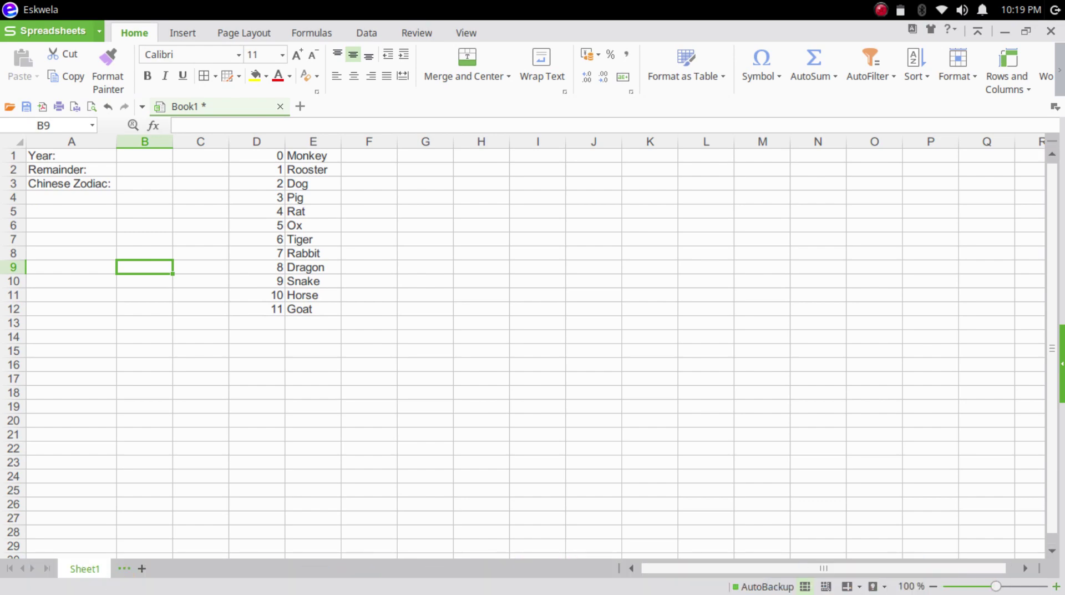
pyautogui.scroll(7, 522, 344)
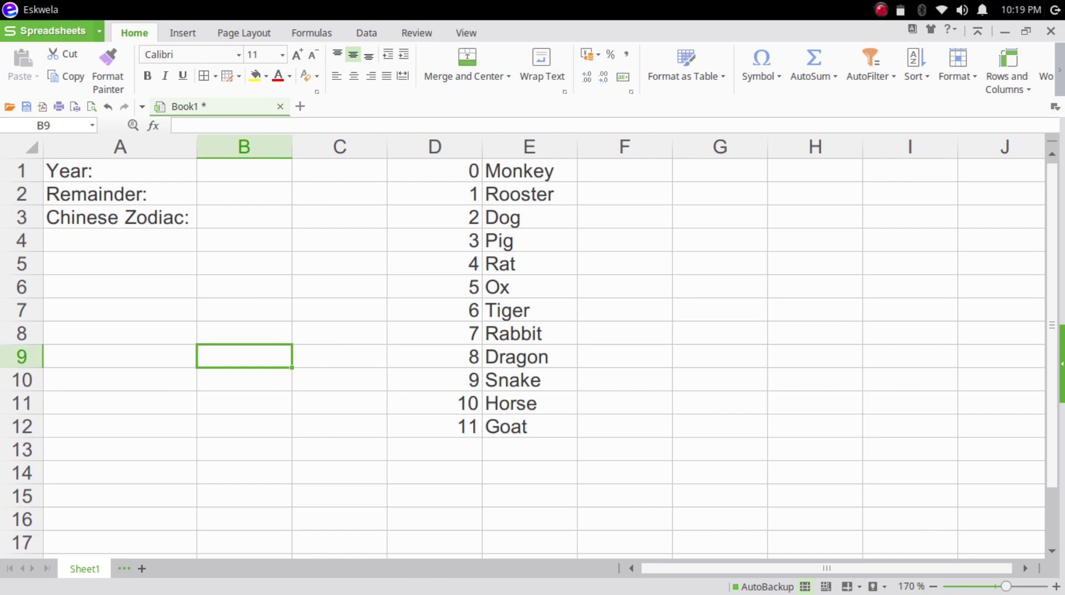
pyautogui.click(244, 171)
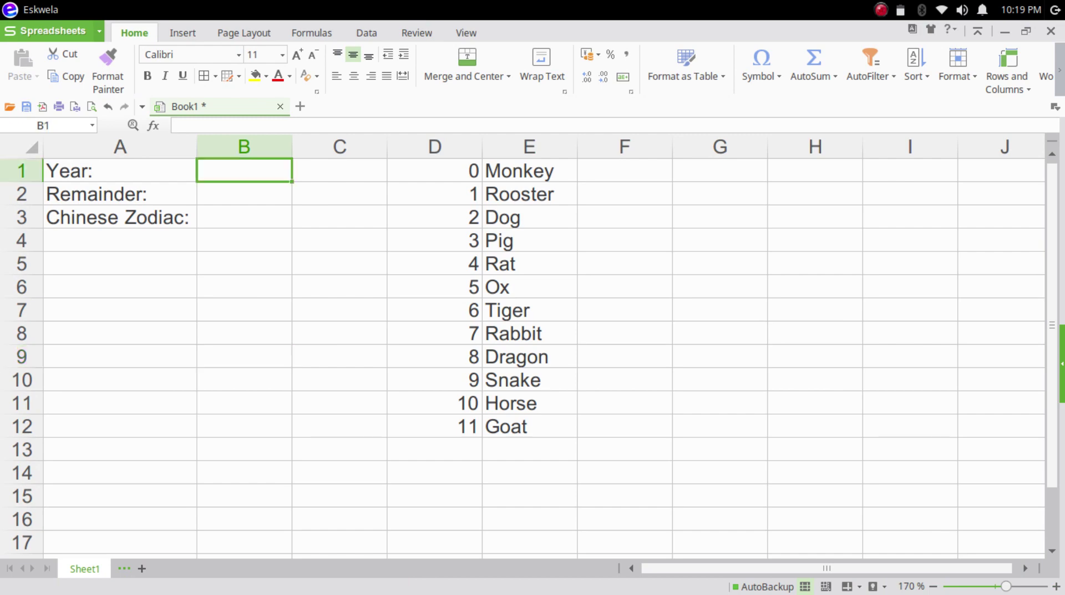
pyautogui.click(244, 194)
pyautogui.click(244, 217)
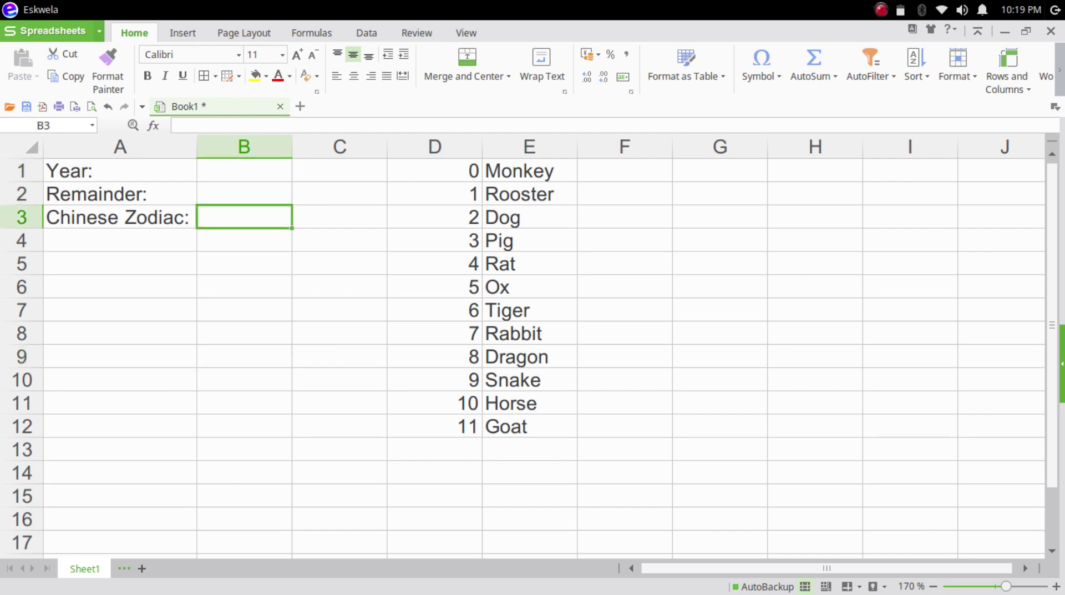
pyautogui.click(244, 170)
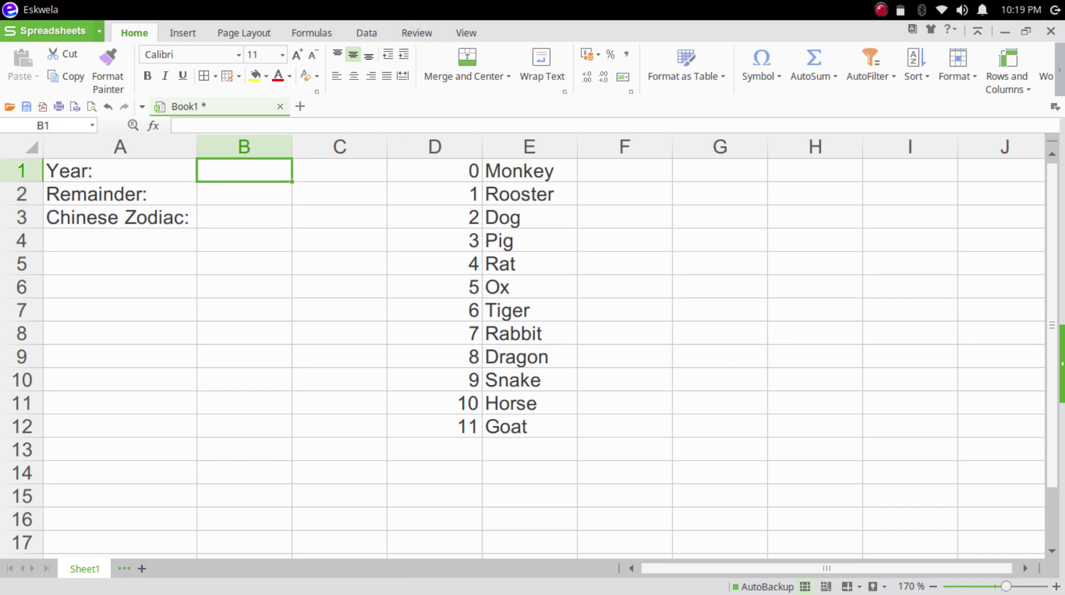
# Enter 1989 in B1 and =MOD(B1,12) in B2, returning remainder 9
pyautogui.write('1989')
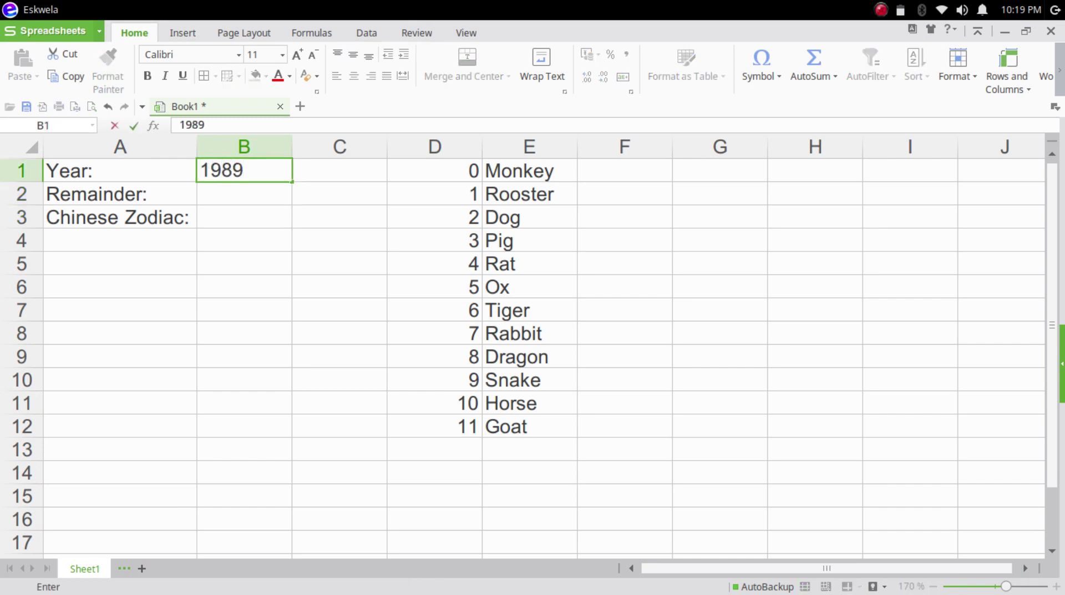
pyautogui.press('Return')
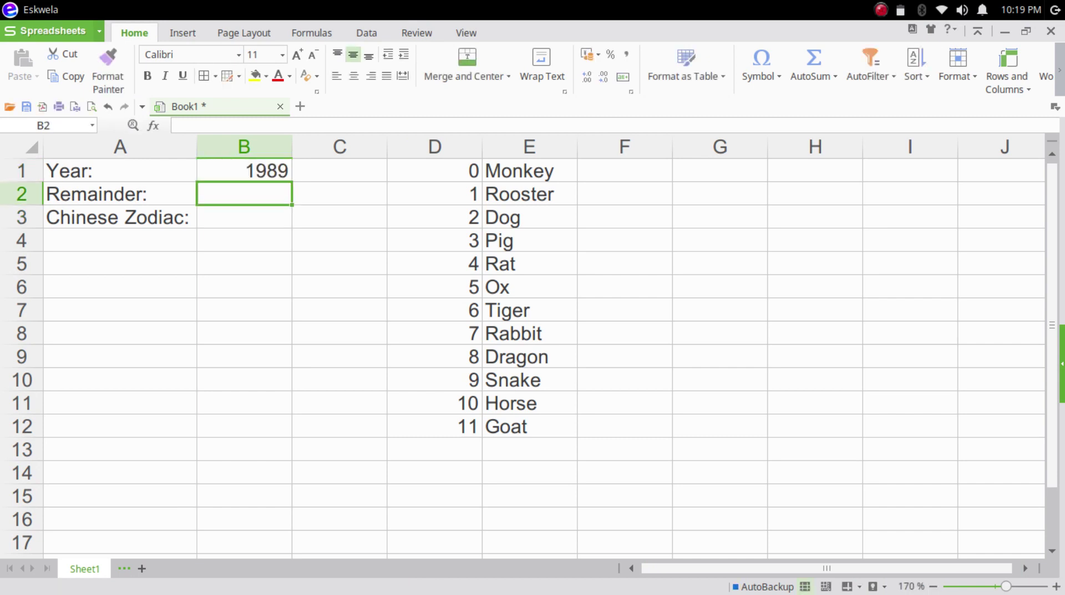
pyautogui.write('=')
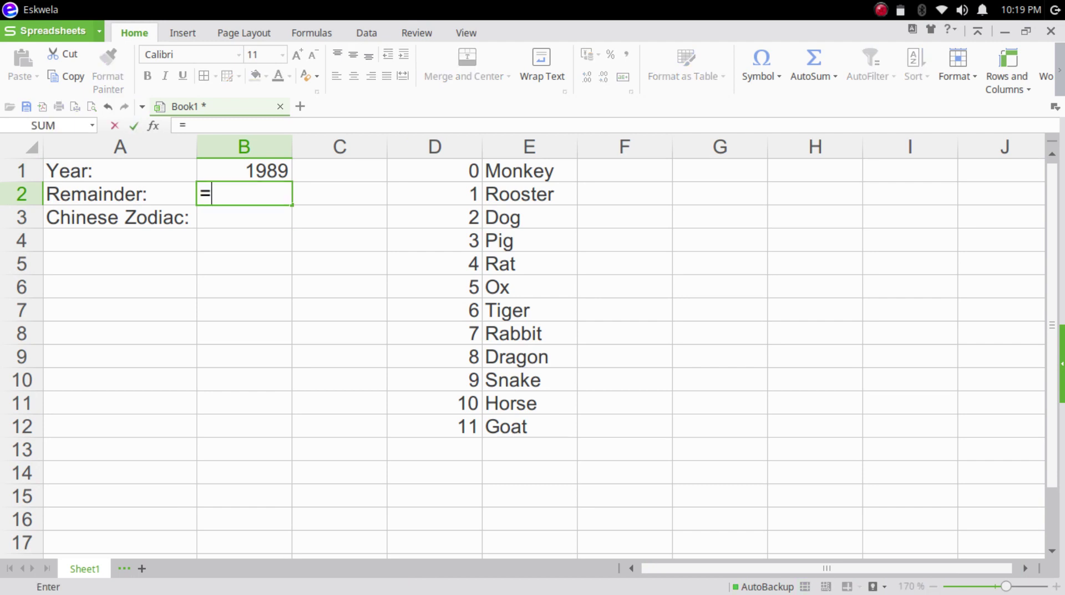
pyautogui.write('mod')
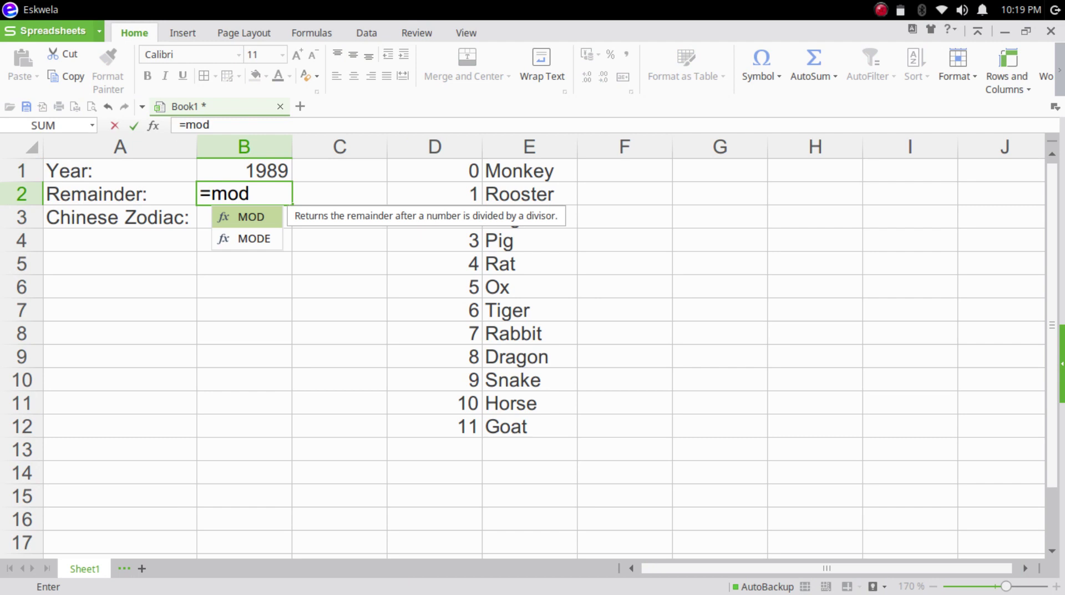
pyautogui.press('Tab')
pyautogui.press('Return')
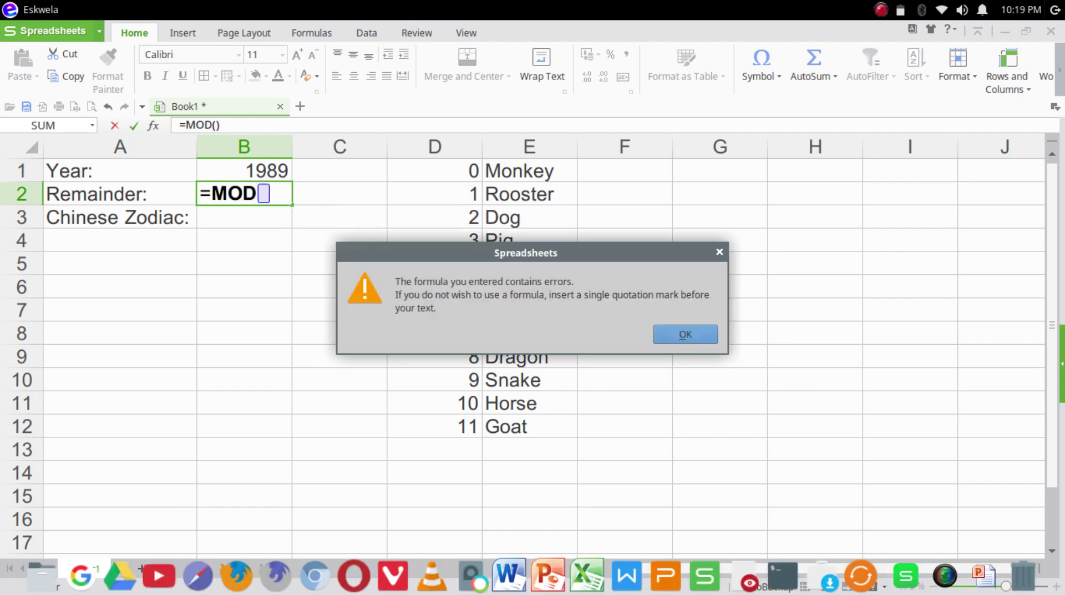
pyautogui.press('Return')
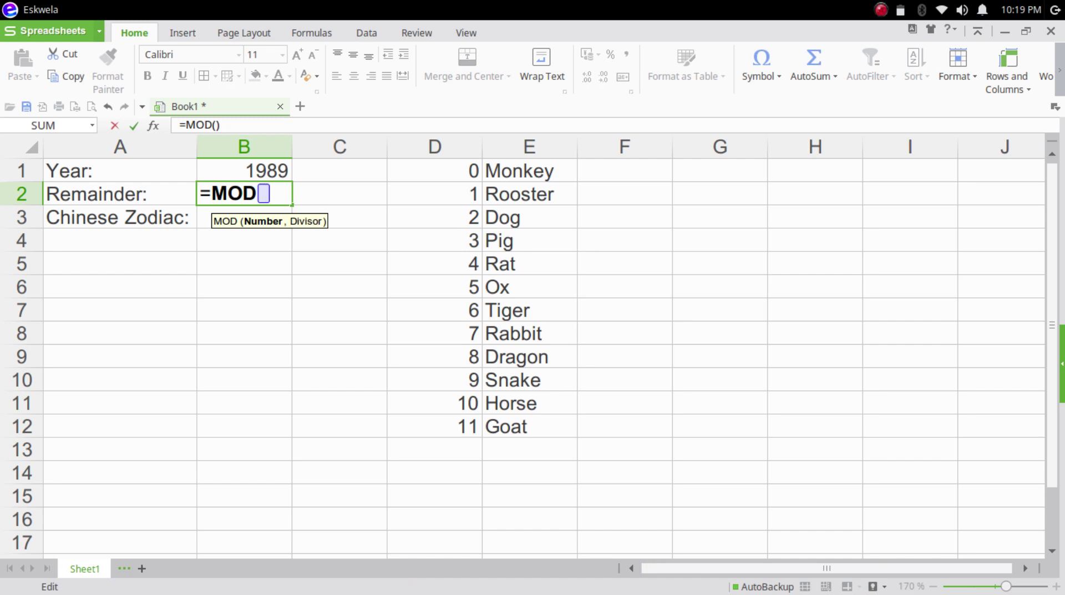
pyautogui.click(277, 171)
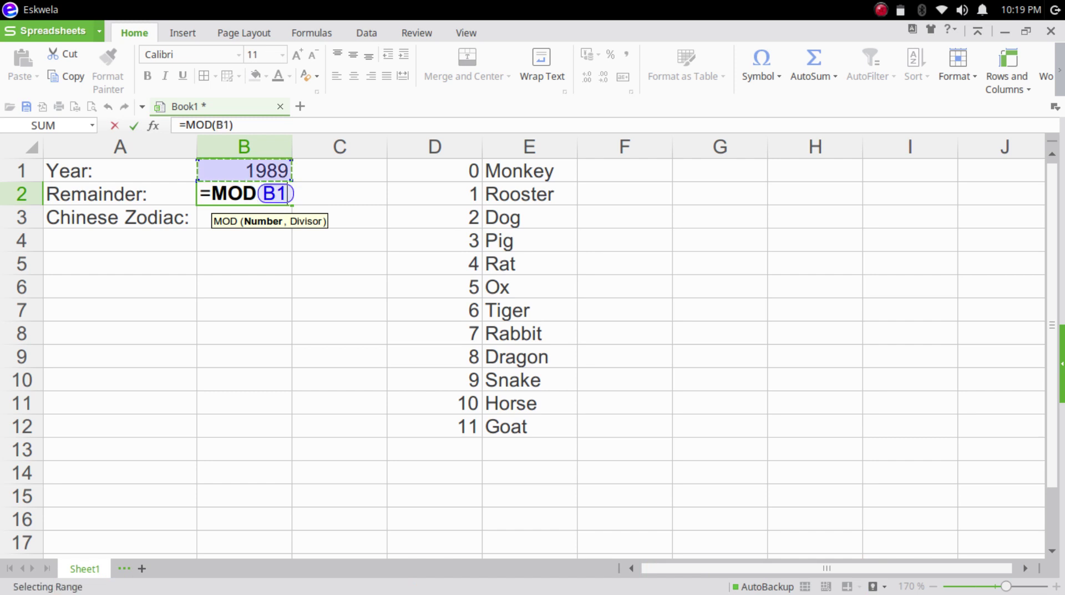
pyautogui.write(',')
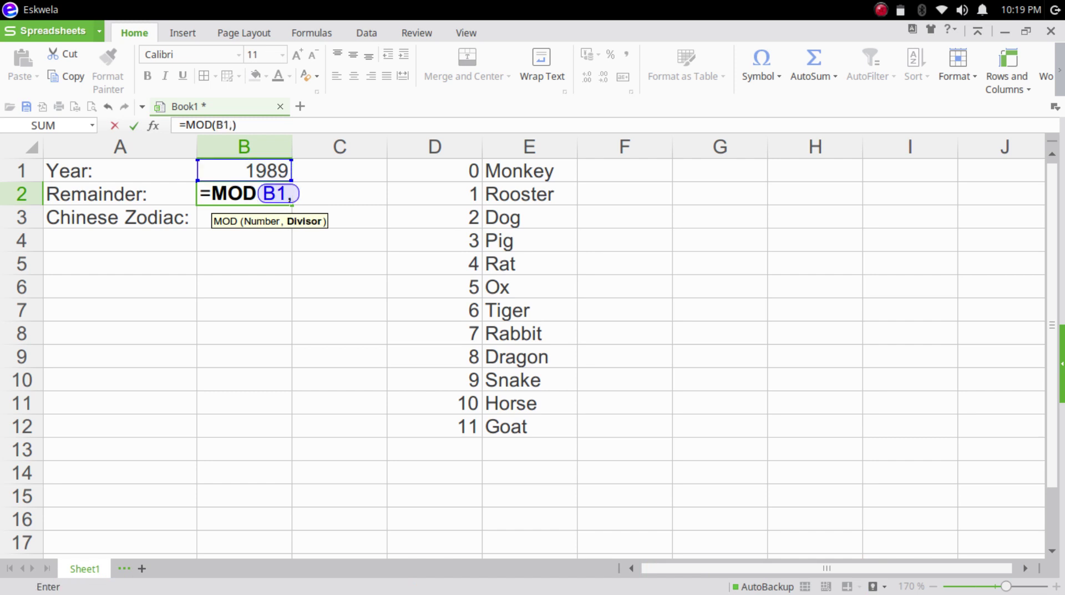
pyautogui.write('12')
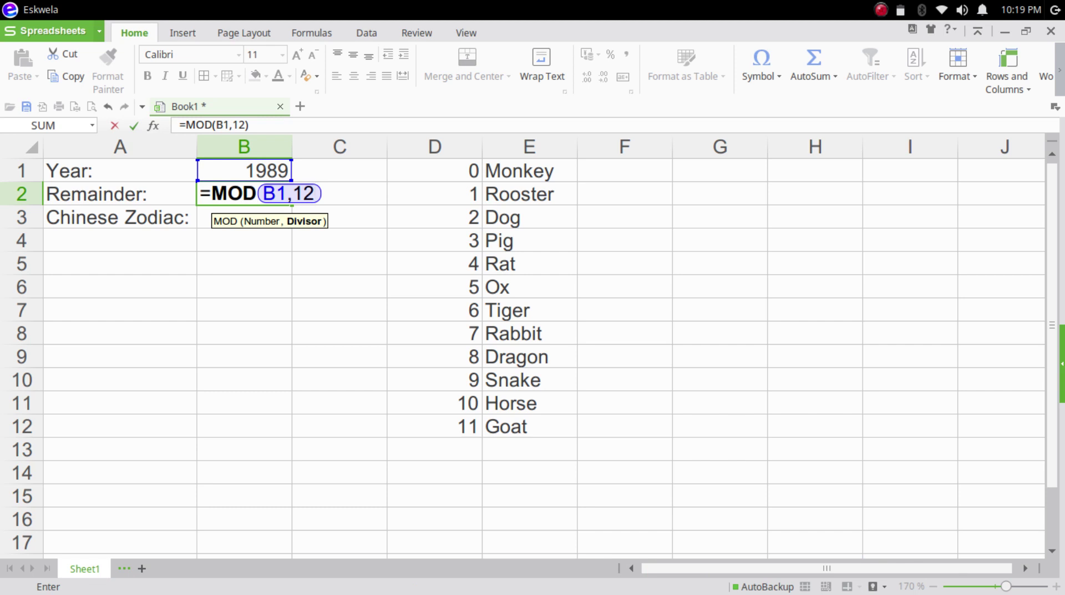
pyautogui.press('Return')
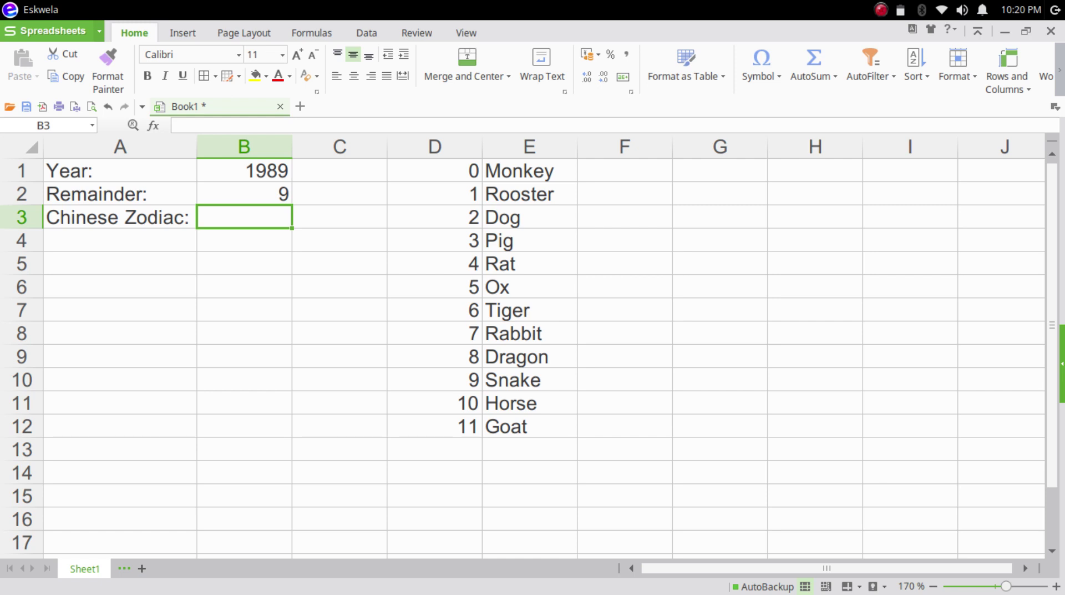
# Start a VLOOKUP formula in B3, correcting the misspelled function name
pyautogui.write('=')
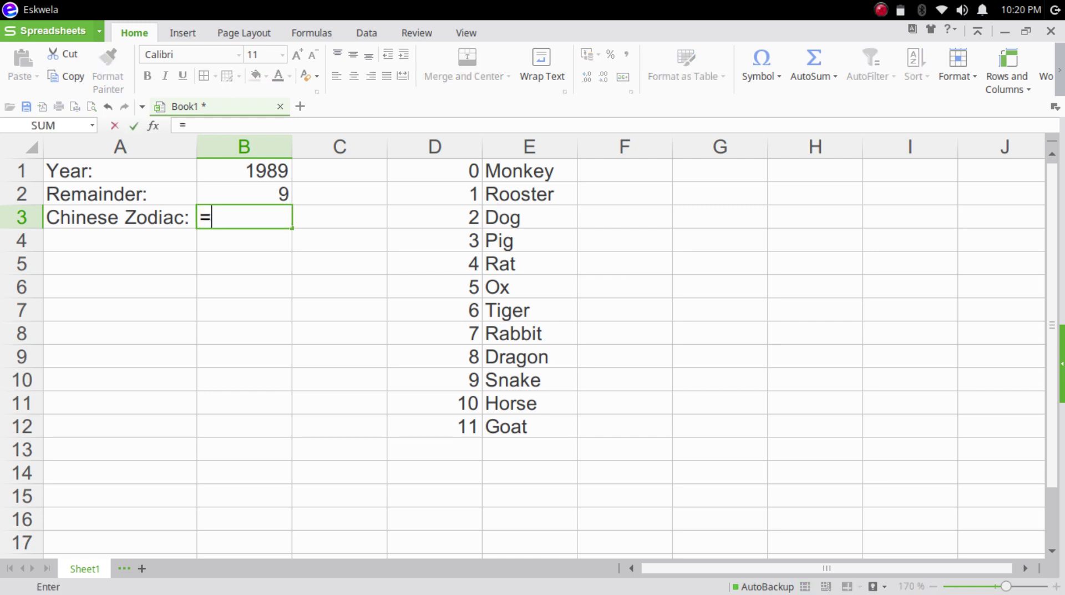
pyautogui.write('vloo')
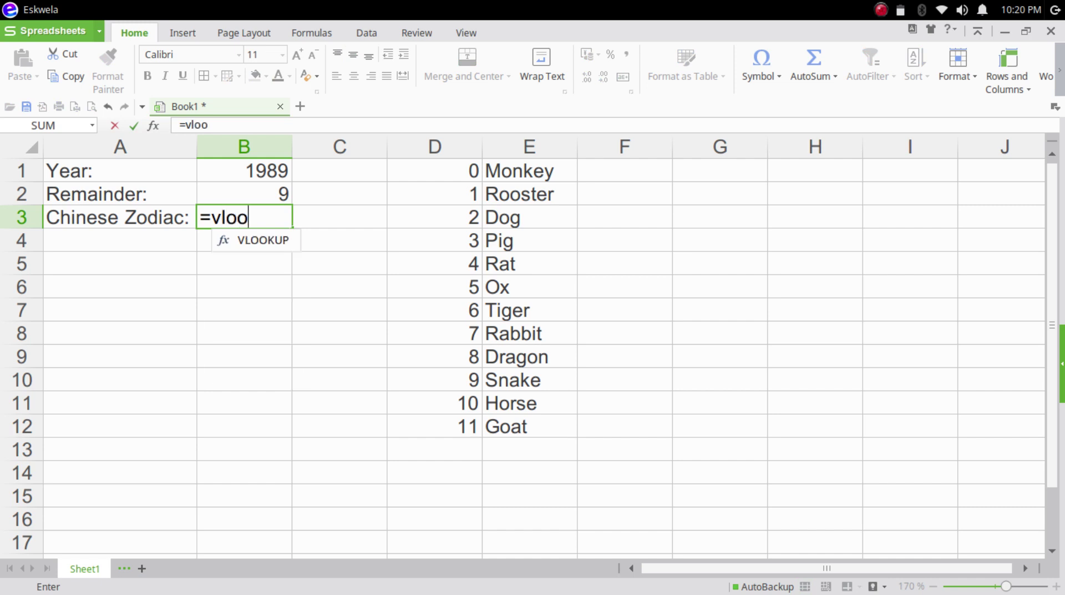
pyautogui.press('Right')
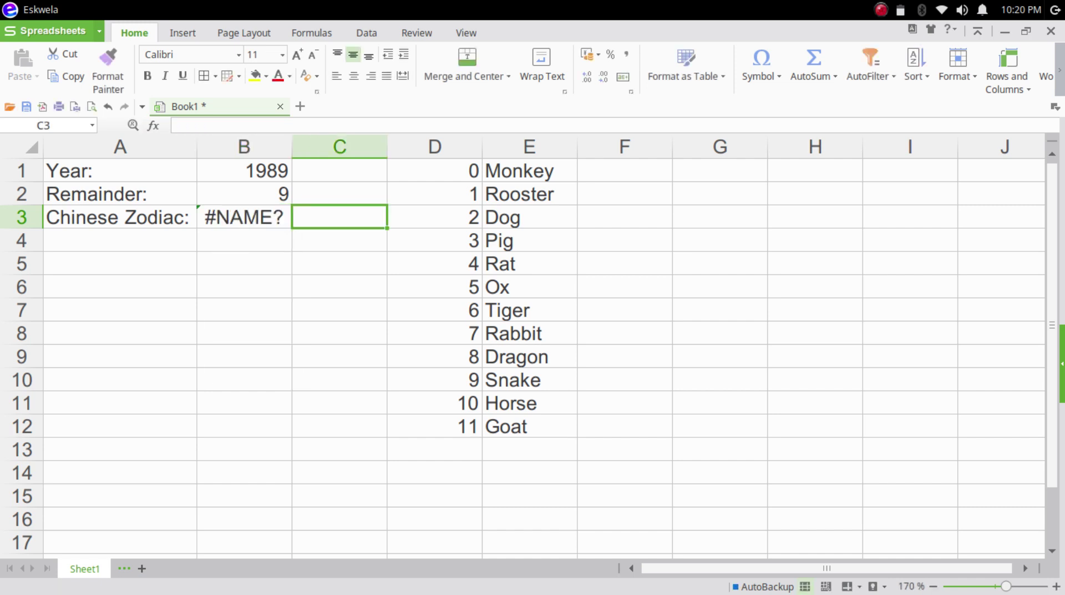
pyautogui.click(245, 216)
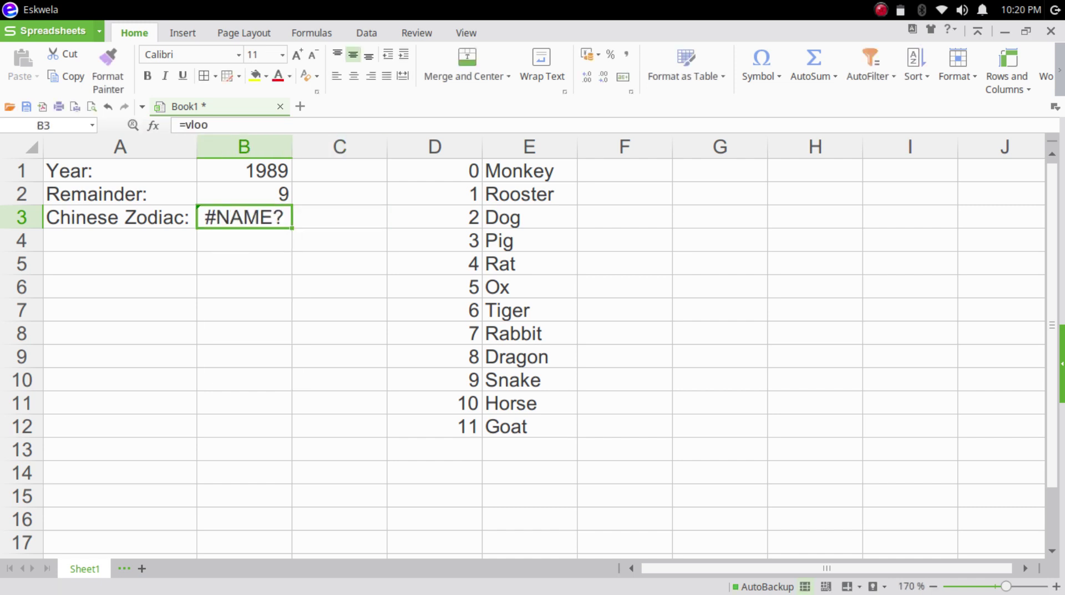
pyautogui.press('F2')
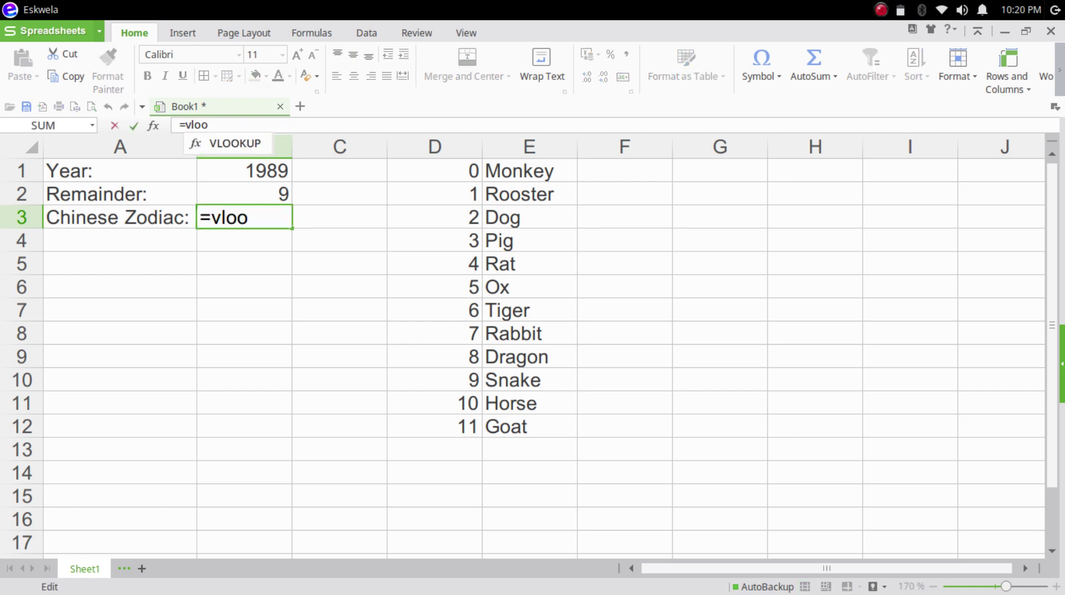
pyautogui.write('k')
pyautogui.click(211, 125)
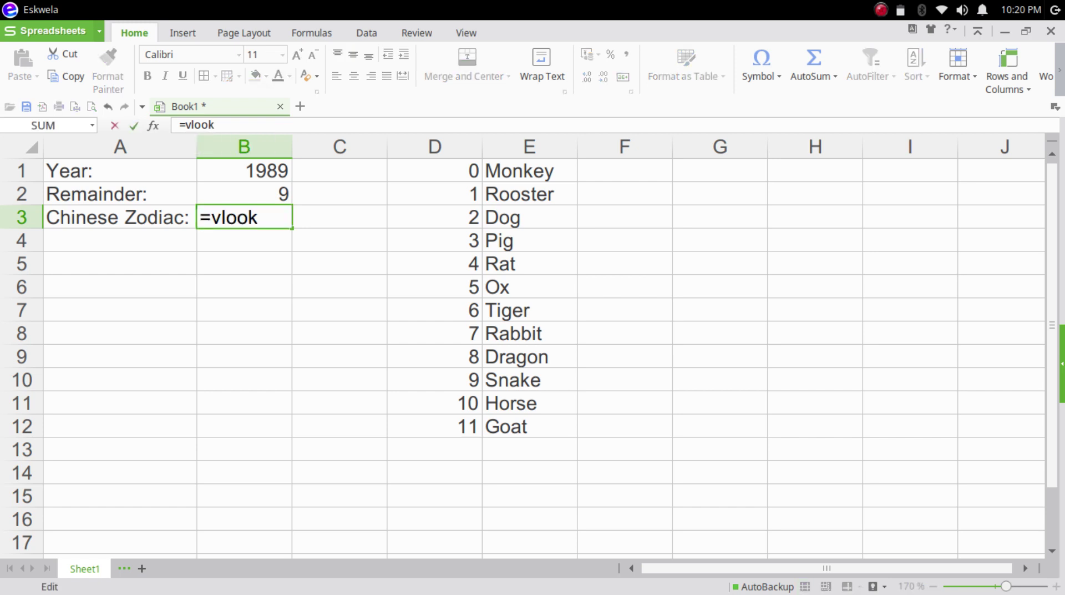
pyautogui.write('u')
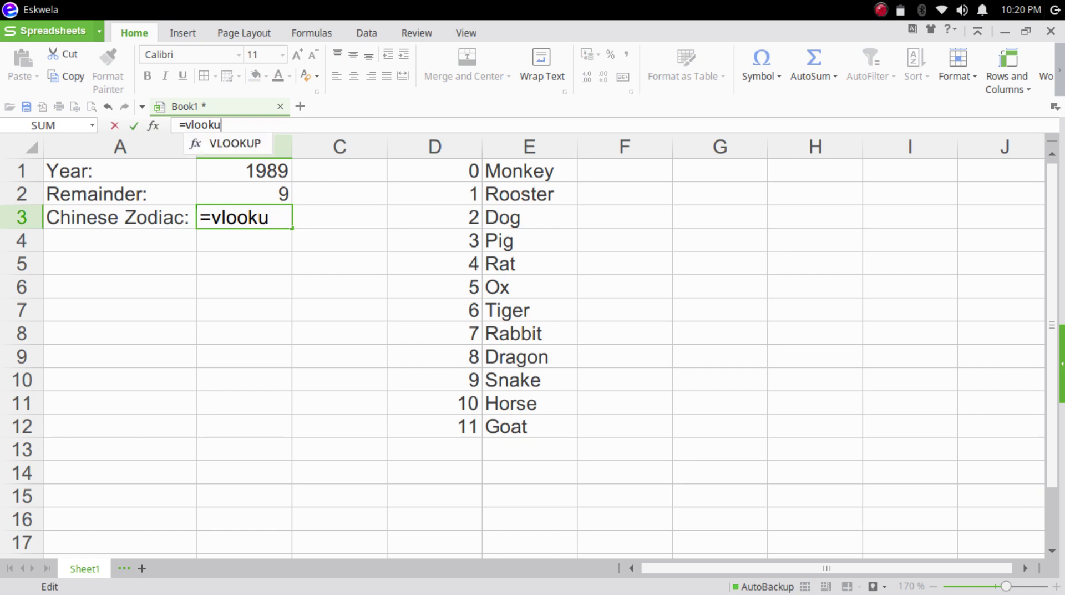
pyautogui.press('Tab')
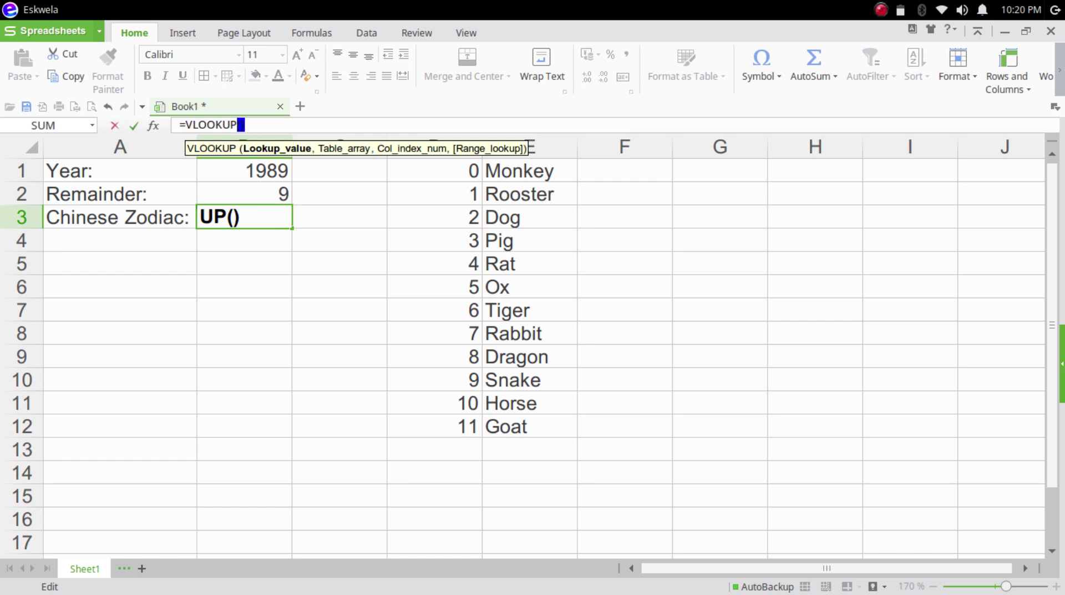
# Complete B3 as =VLOOKUP(B2,D1:E12,2) so it shows Snake
pyautogui.click(244, 193)
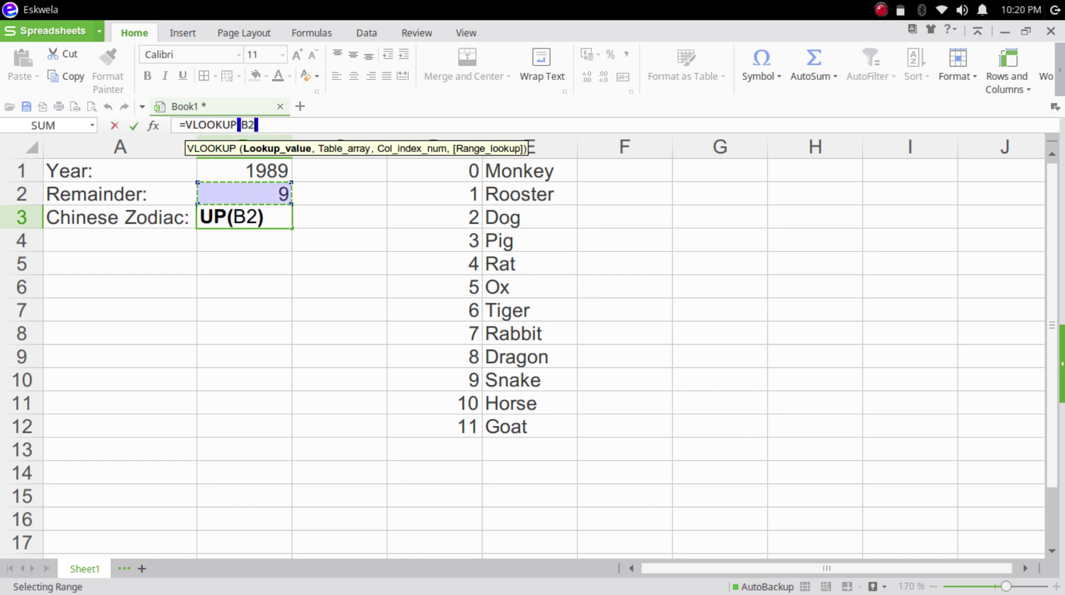
pyautogui.write(',')
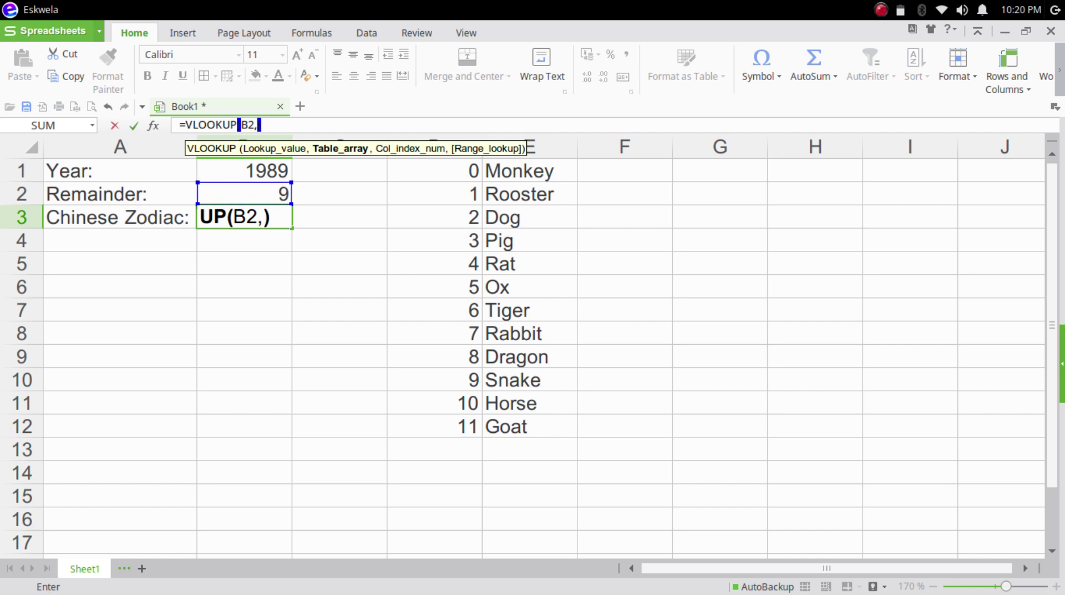
pyautogui.moveTo(433, 170); pyautogui.dragTo(566, 451)
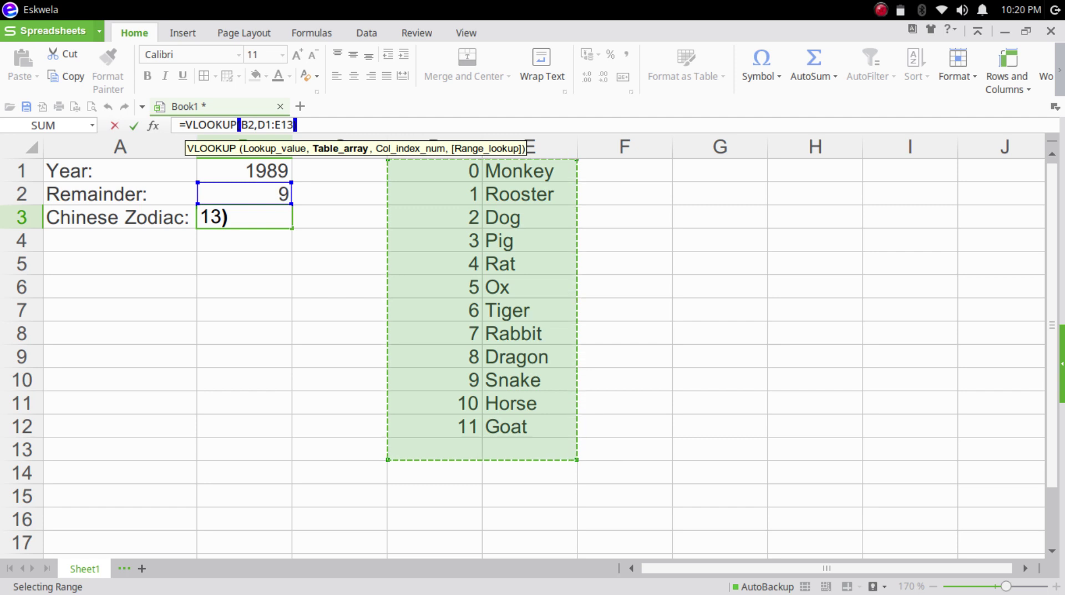
pyautogui.moveTo(432, 170)
pyautogui.mouseDown()
pyautogui.moveTo(499, 203)
pyautogui.moveTo(566, 318)
pyautogui.moveTo(572, 432)
pyautogui.mouseUp()
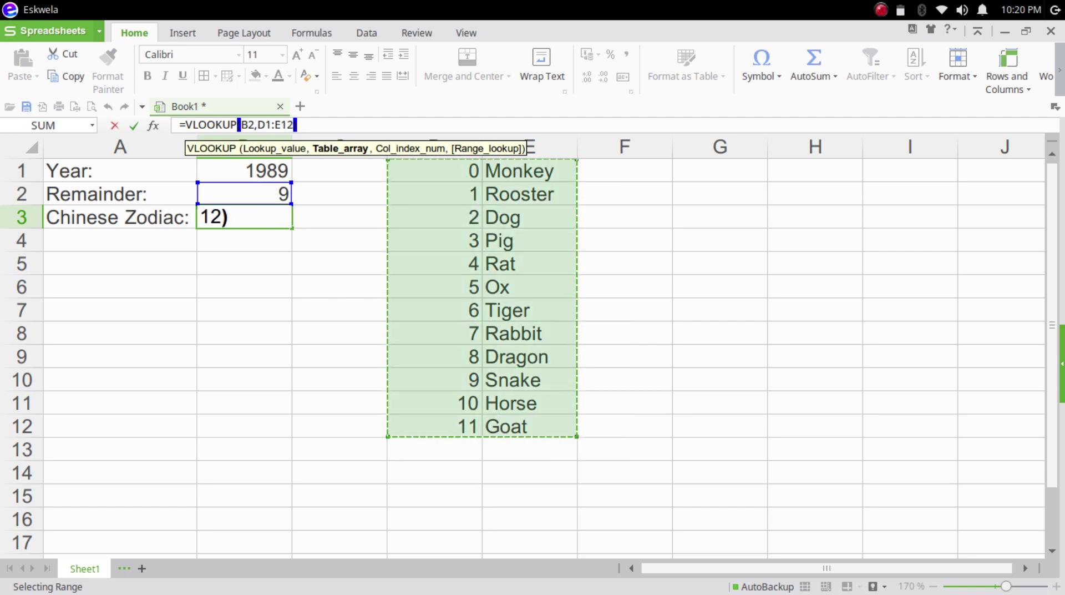
pyautogui.write(',')
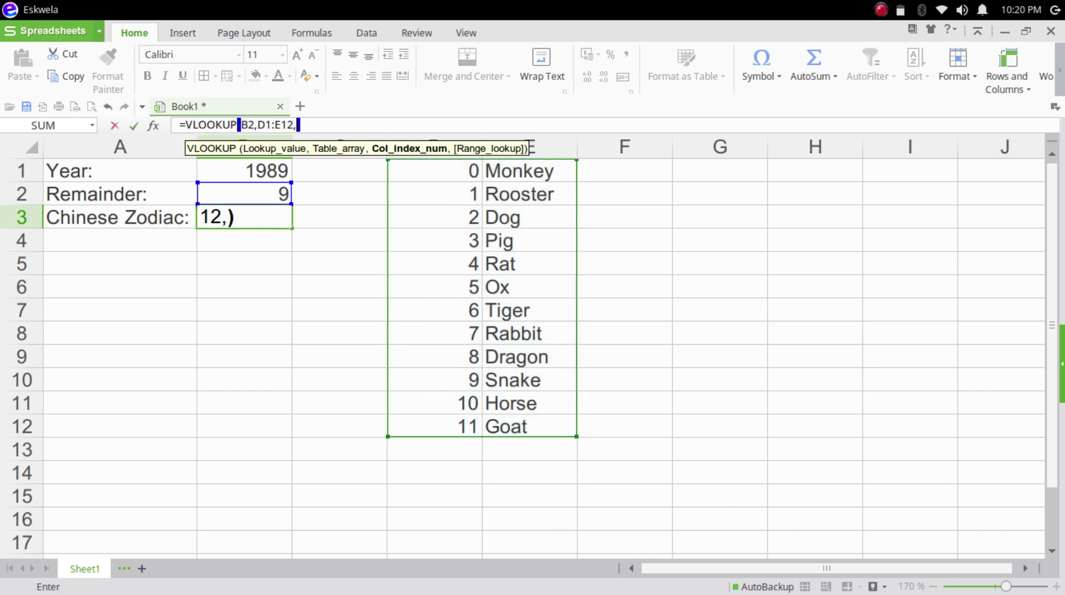
pyautogui.write('2')
pyautogui.press('Return')
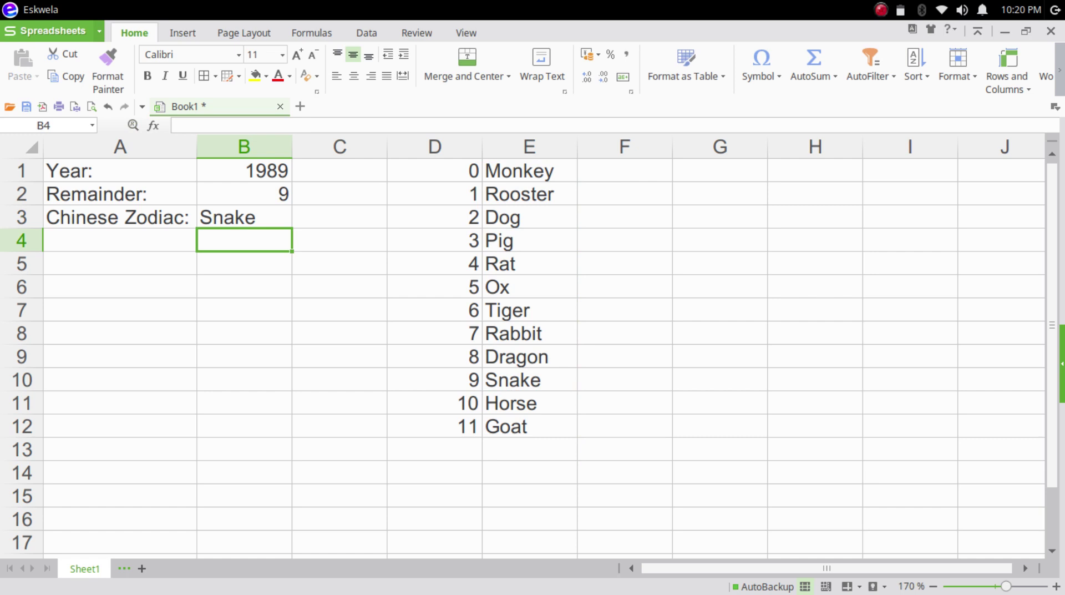
# Enter 1990 in B1, giving remainder 10 and Horse
pyautogui.click(244, 170)
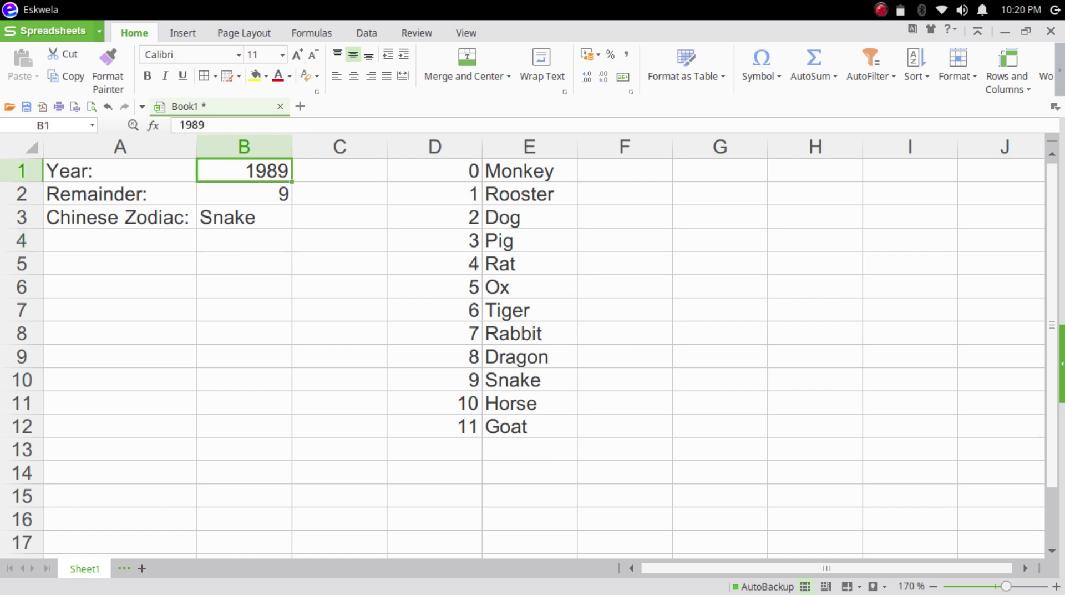
pyautogui.write('1990')
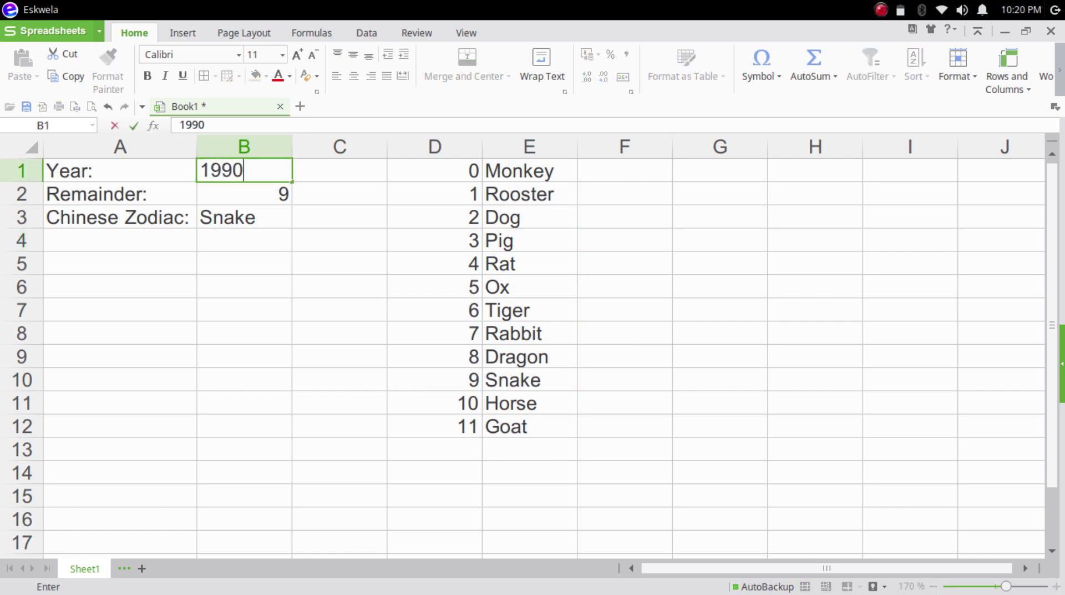
pyautogui.press('Return')
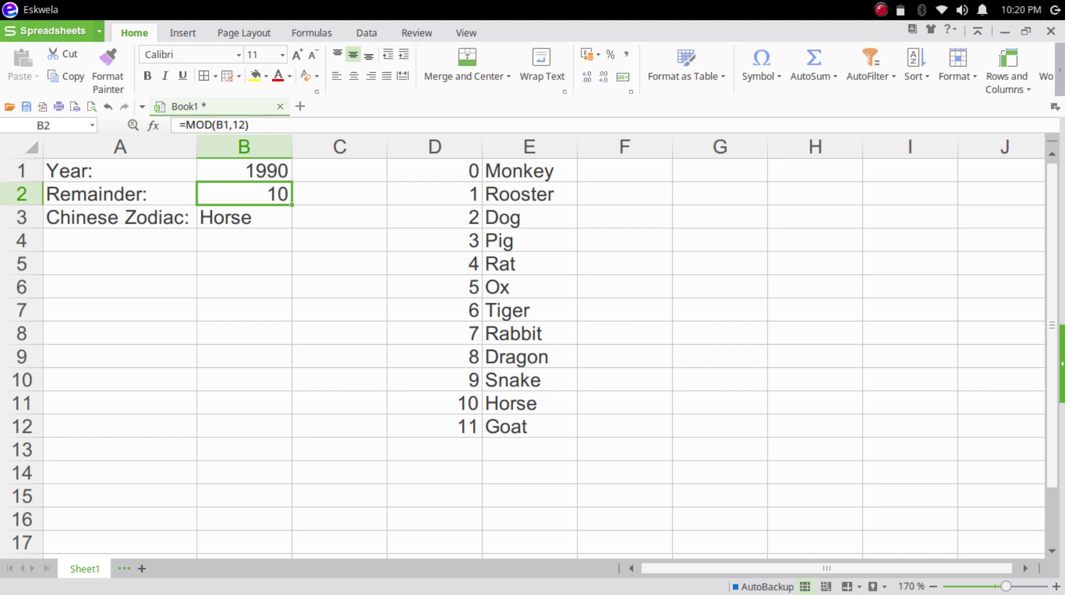